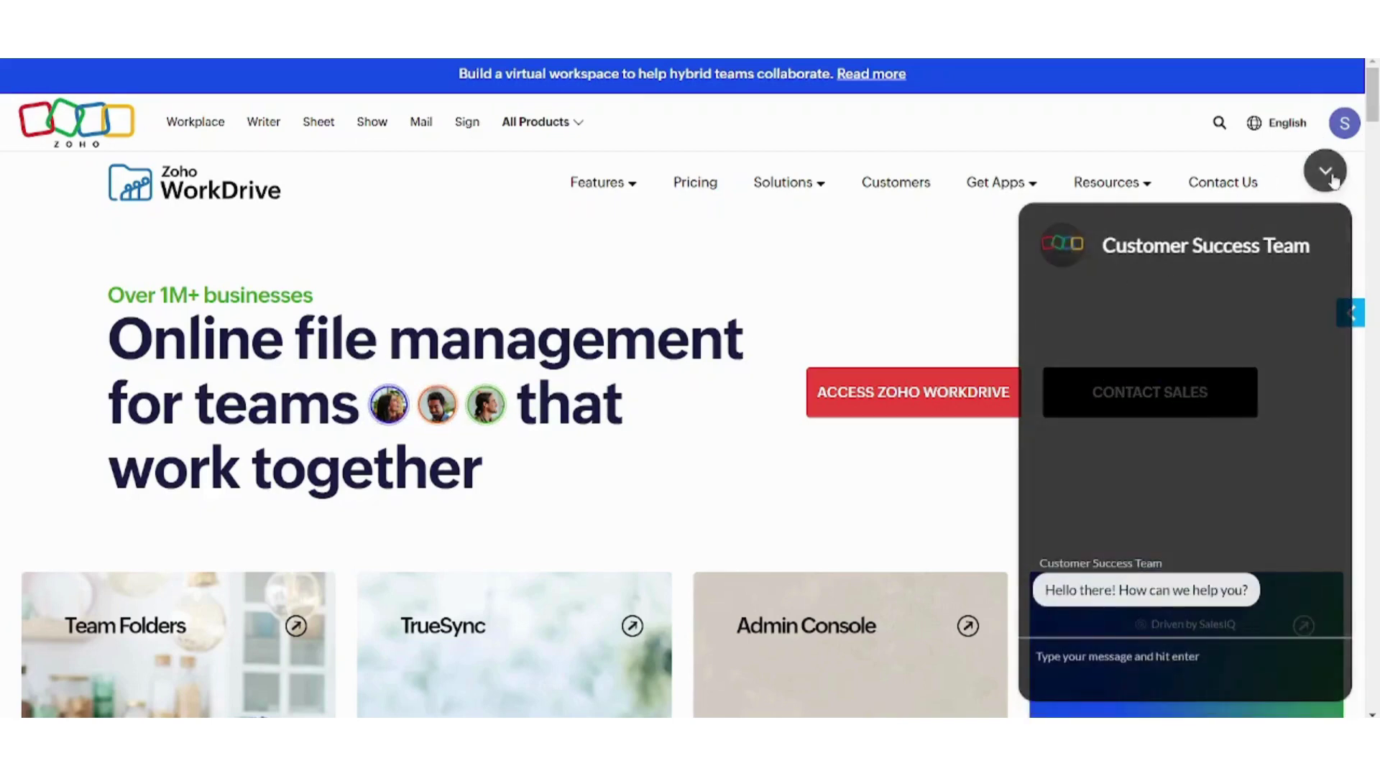
Dismiss the Customer Success Team chat and choose Access Zoho WorkDrive
left_click(1330, 177)
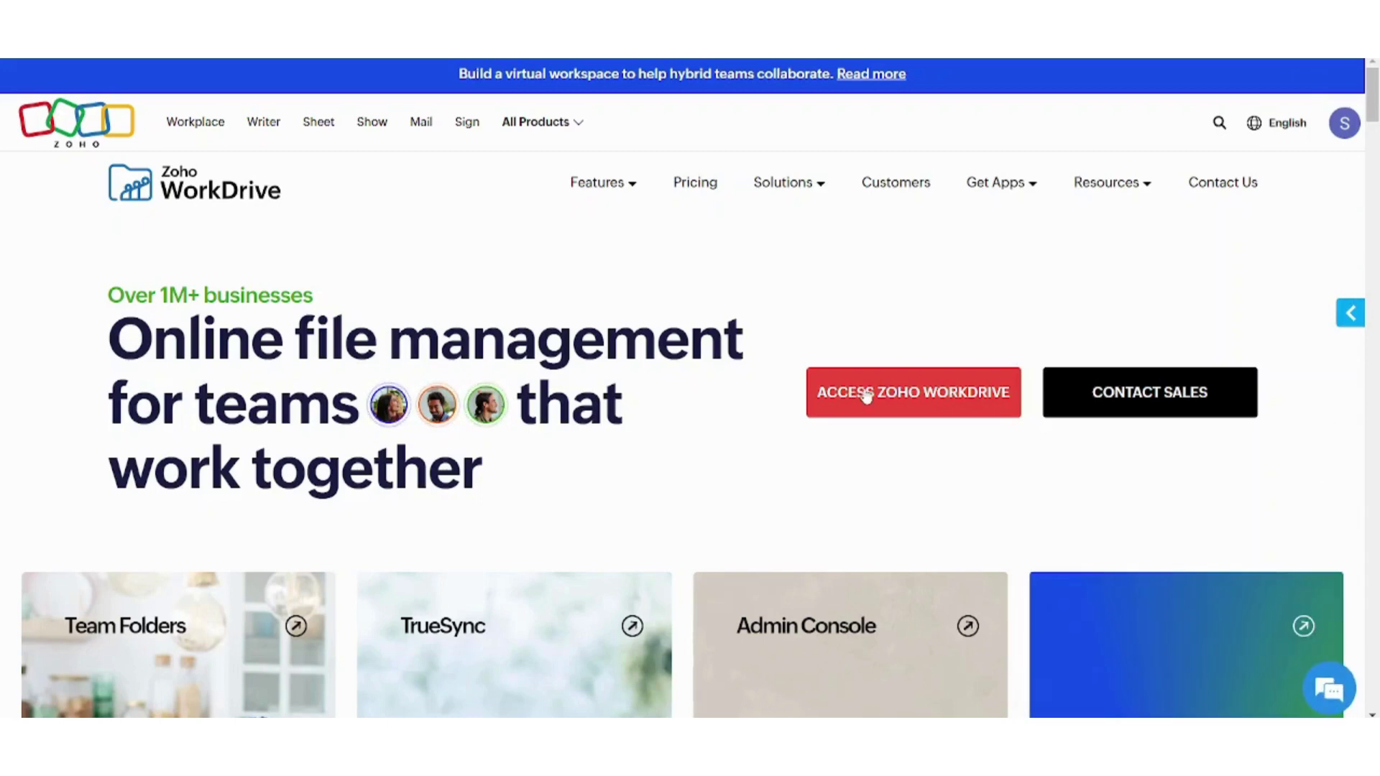
left_click(866, 396)
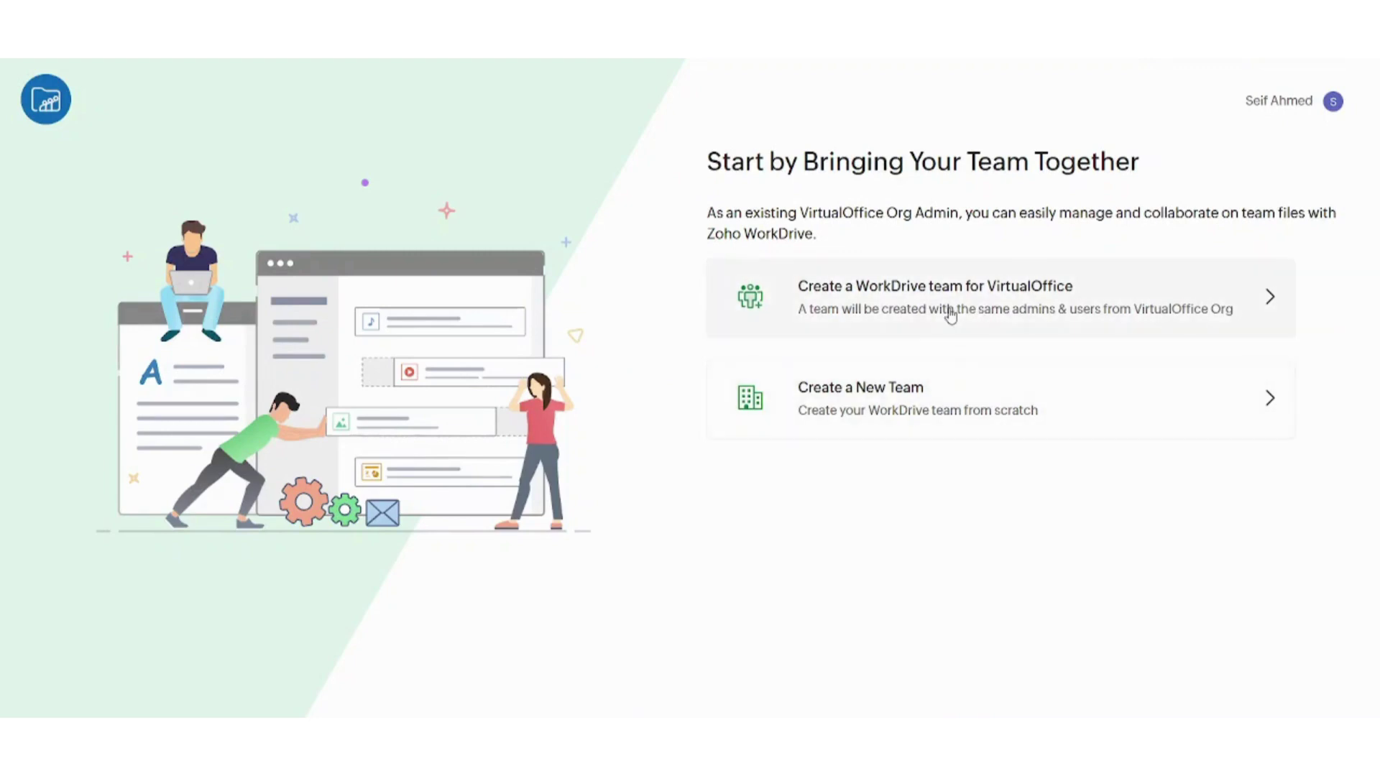
Create a team from the existing VirtualOffice org, keeping the team name VirtualOffice
left_click(950, 315)
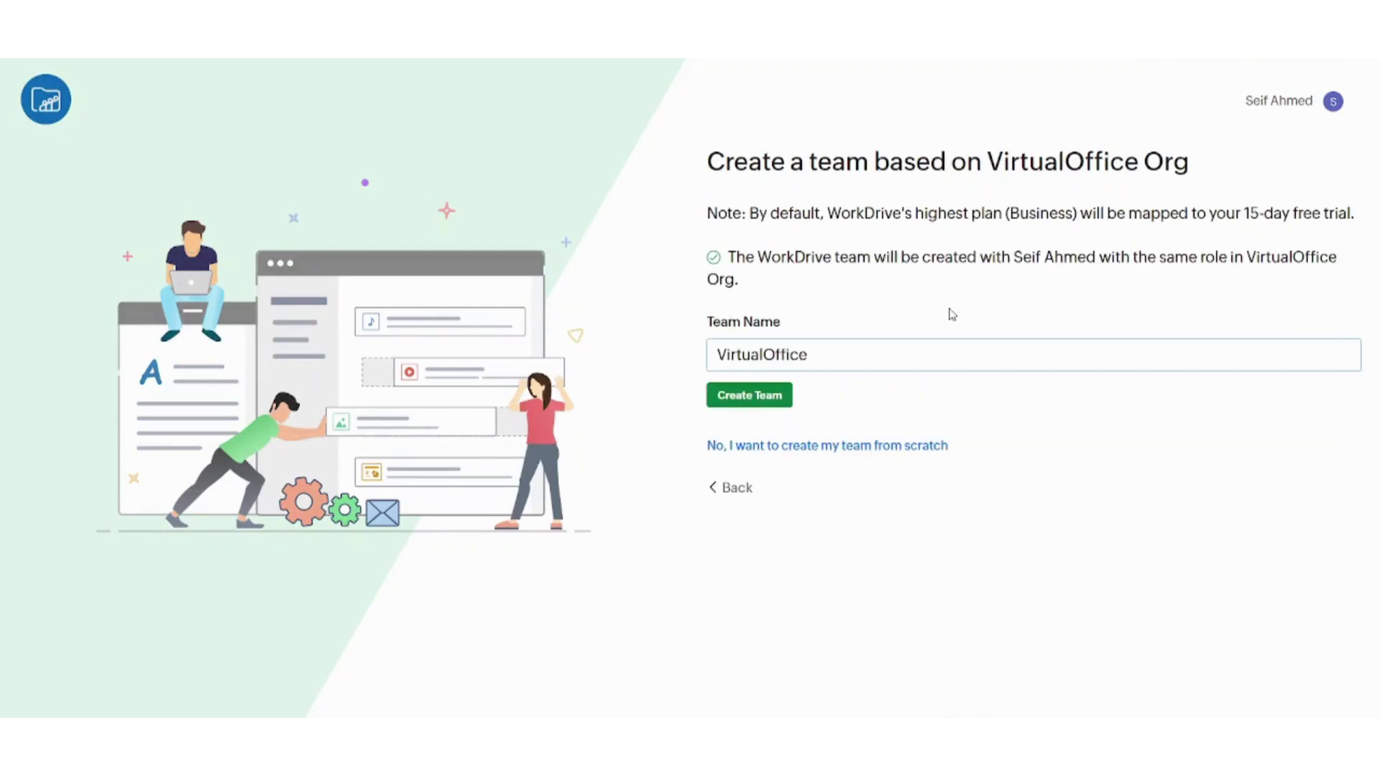
double_click(852, 357)
double_click(854, 357)
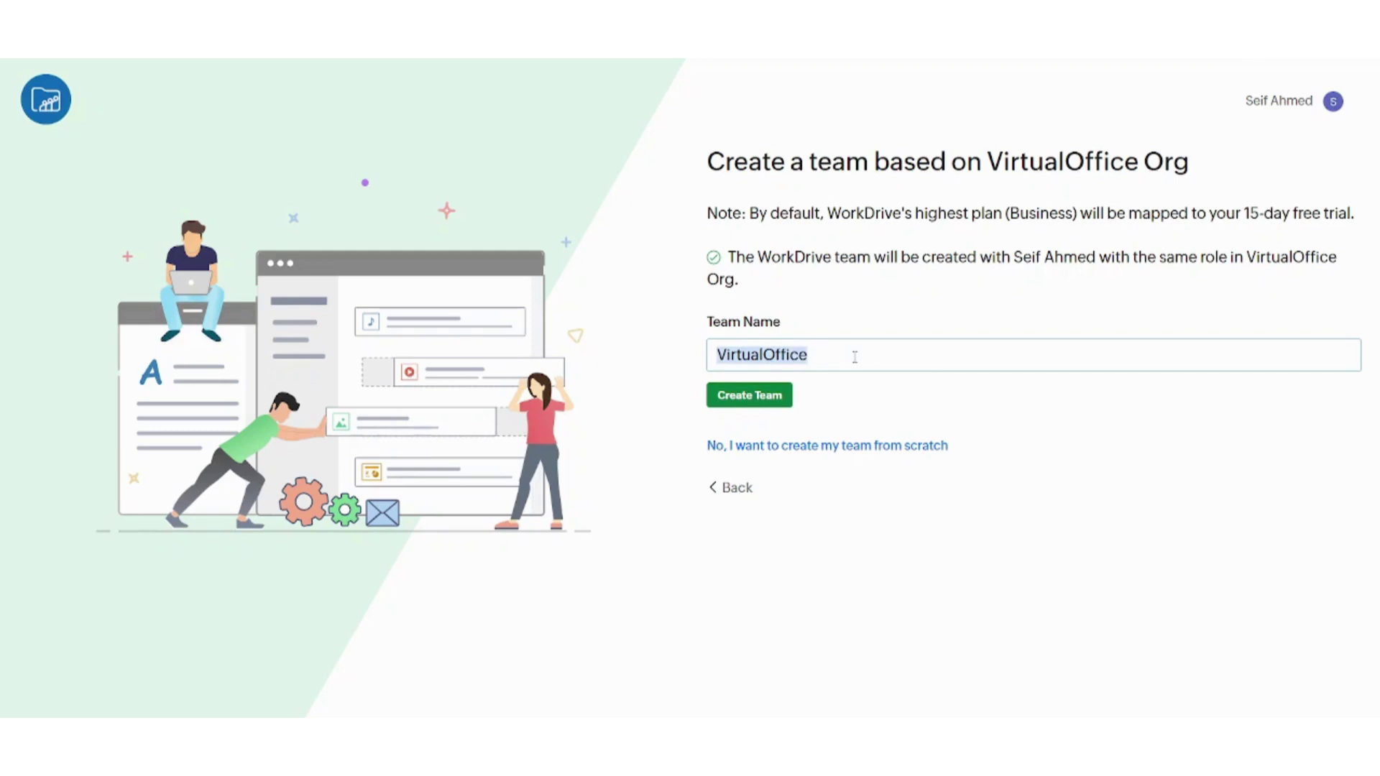
left_click(776, 401)
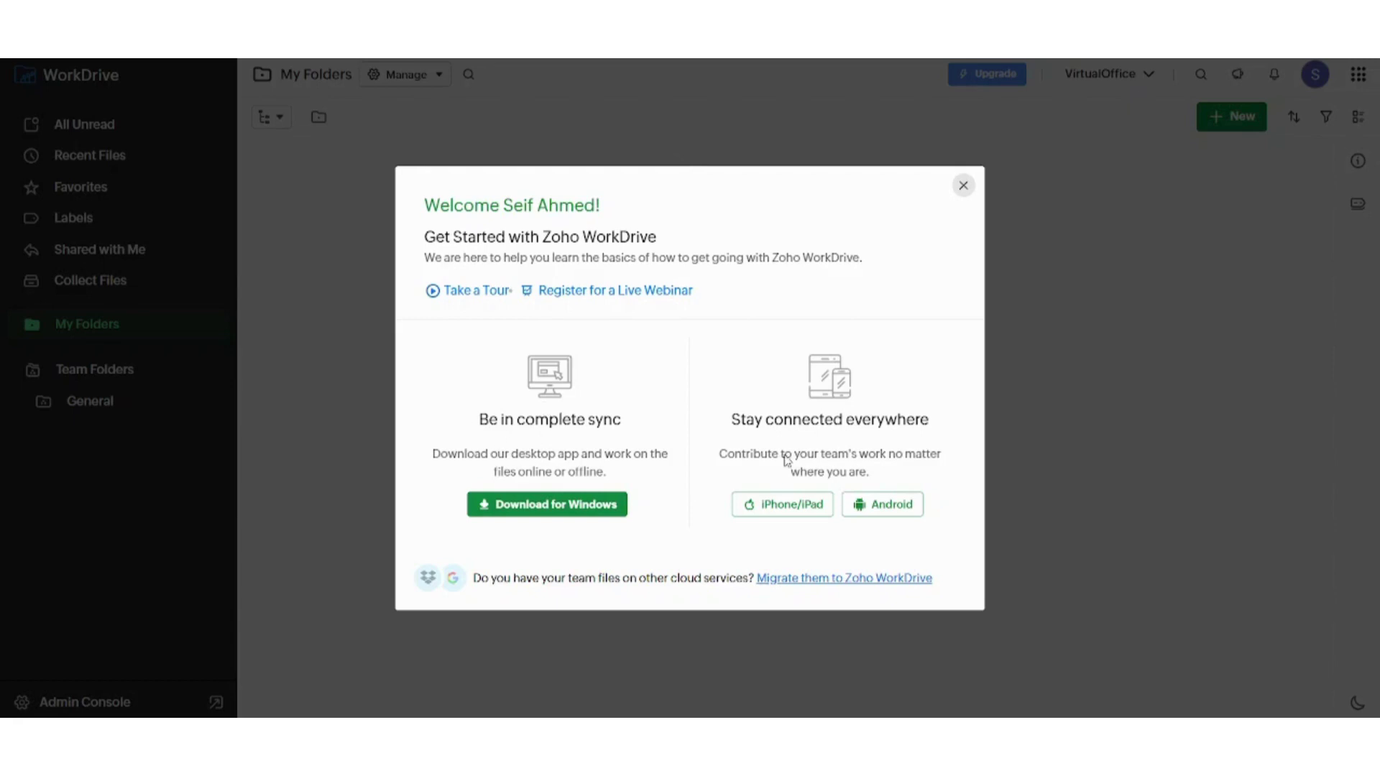
Dismiss the Get Started welcome dialog and show Recent Files to reach the Getting Started PDF
left_click(963, 185)
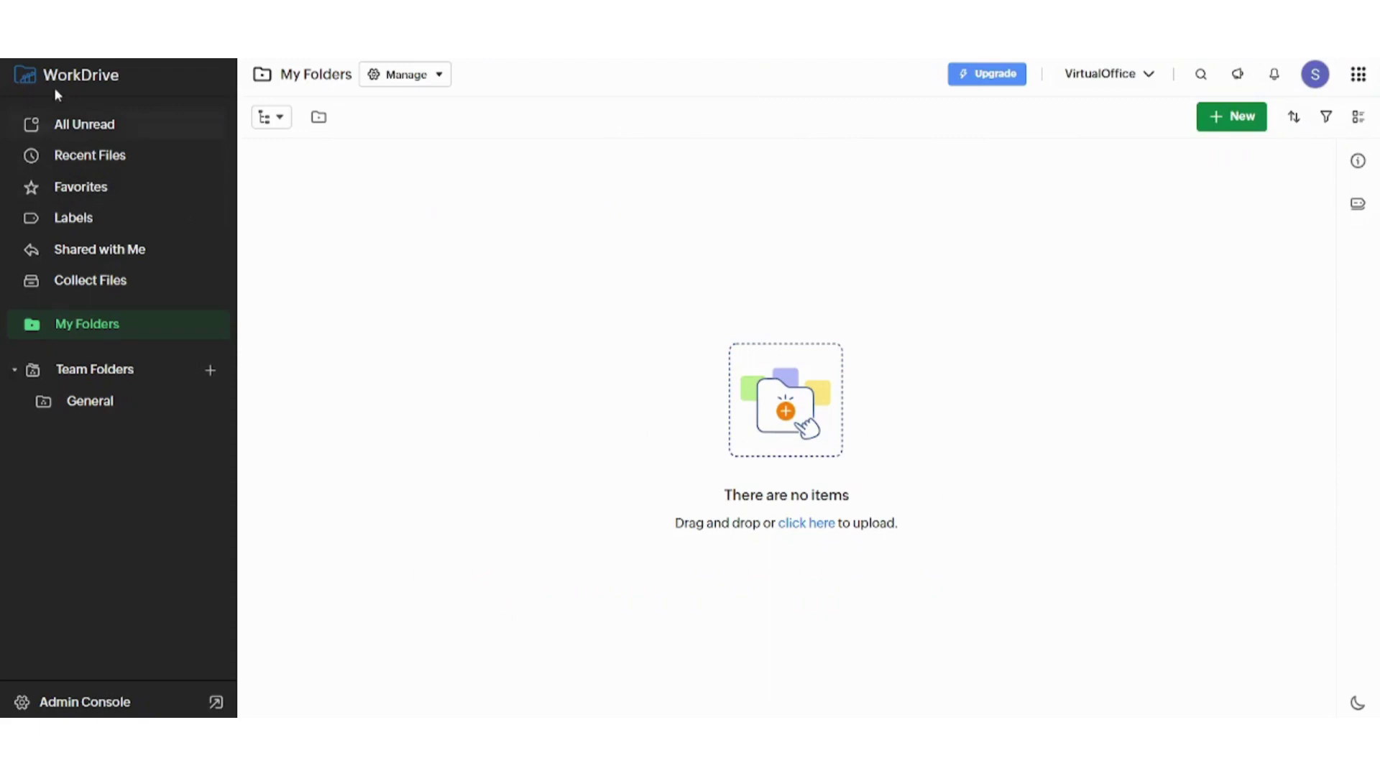
left_click(141, 154)
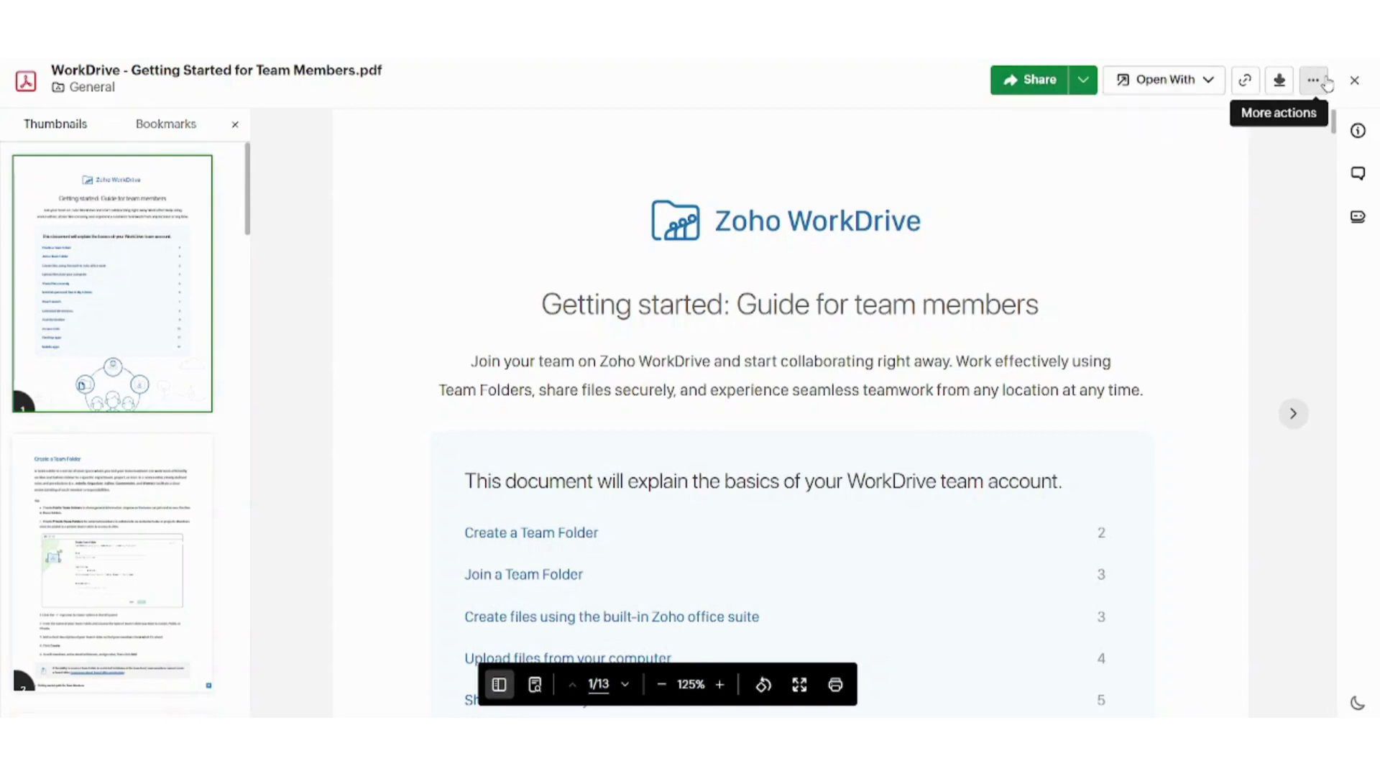
Review the Share and Open With menus, then copy the PDF's permalink
left_click(1085, 89)
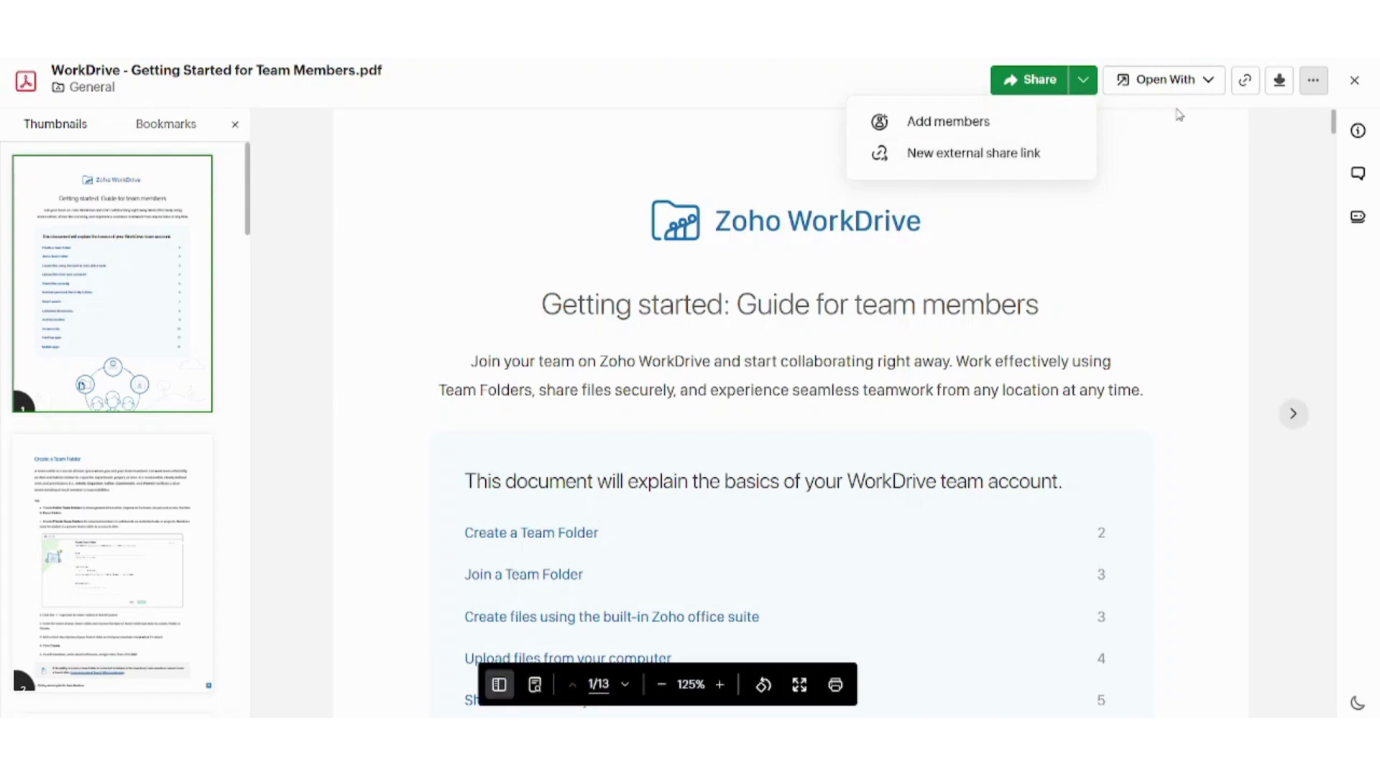
left_click(1205, 90)
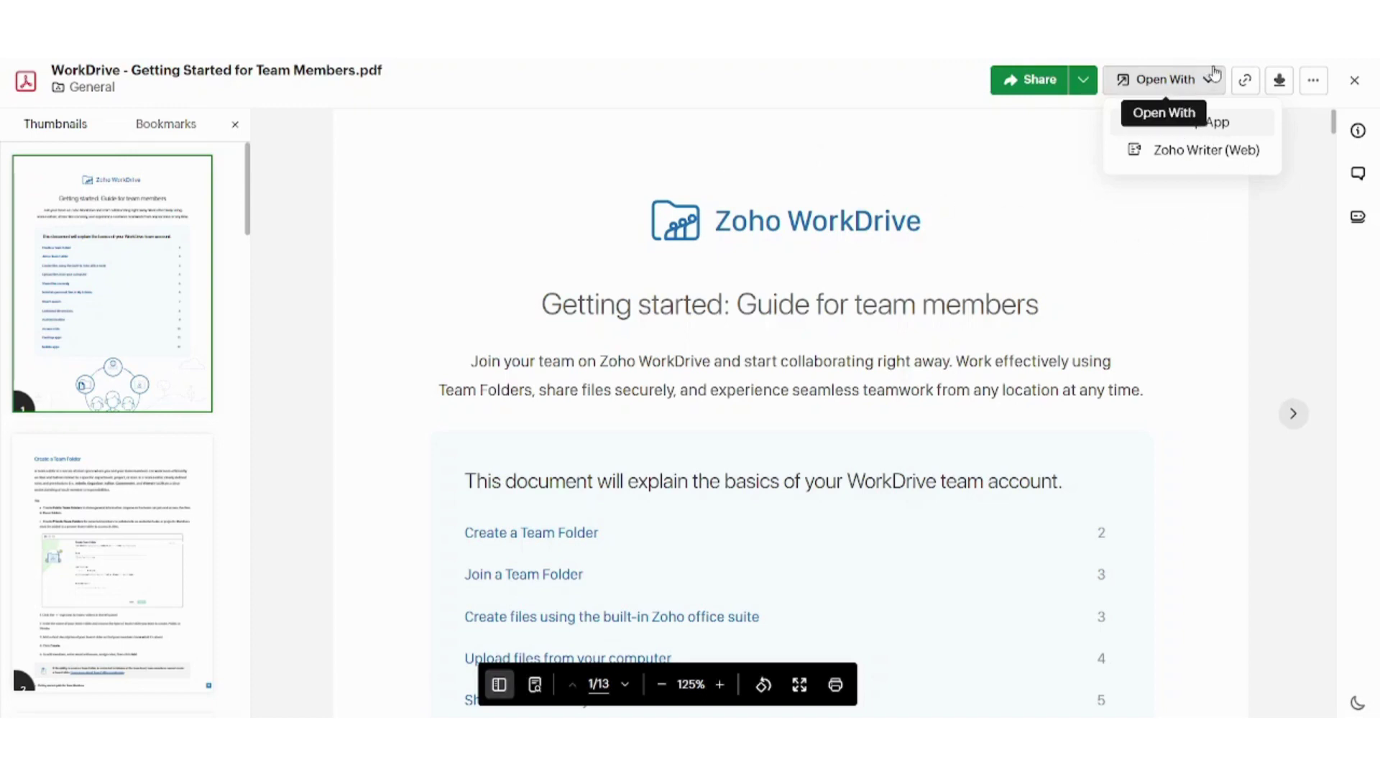
left_click(1246, 83)
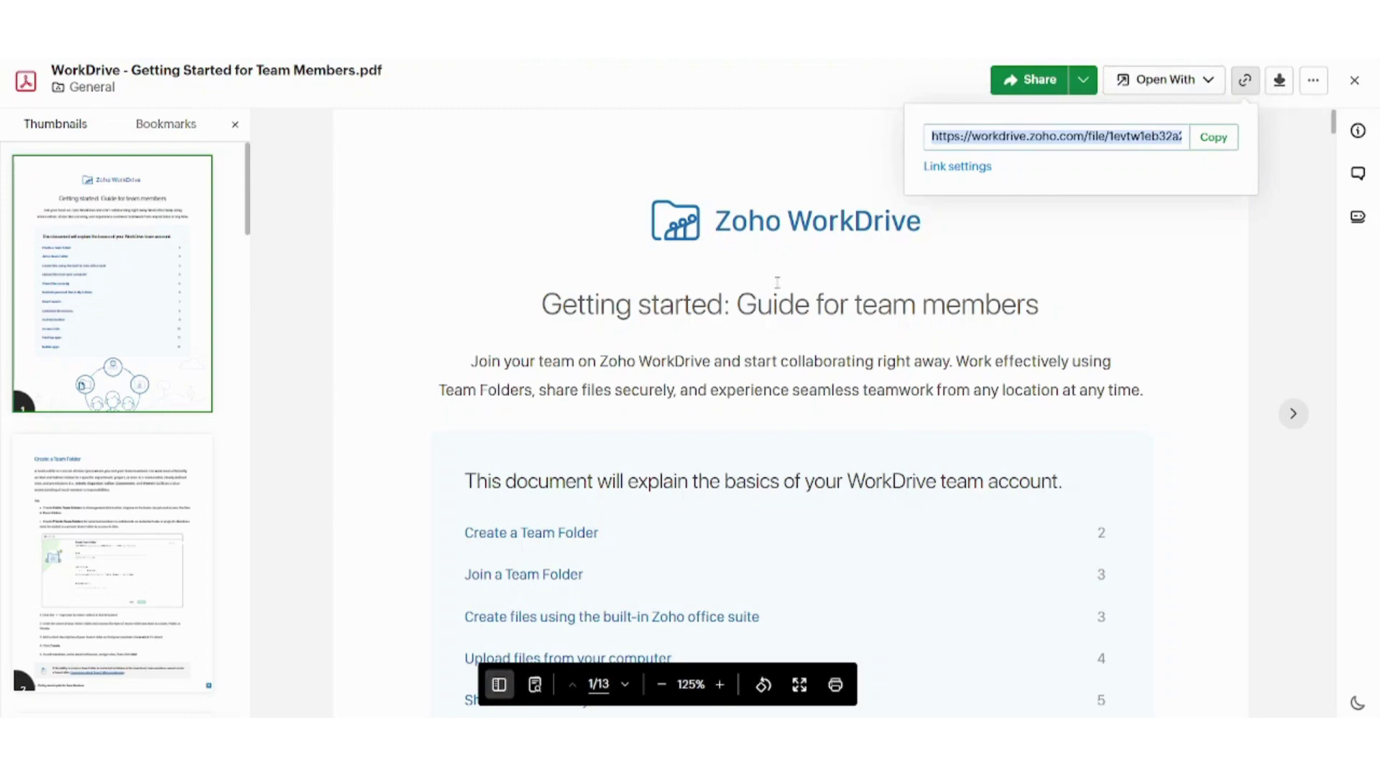
Show the PDF's Properties from More actions: type Pdf, size 3.30 MB, 1 view
left_click(1313, 81)
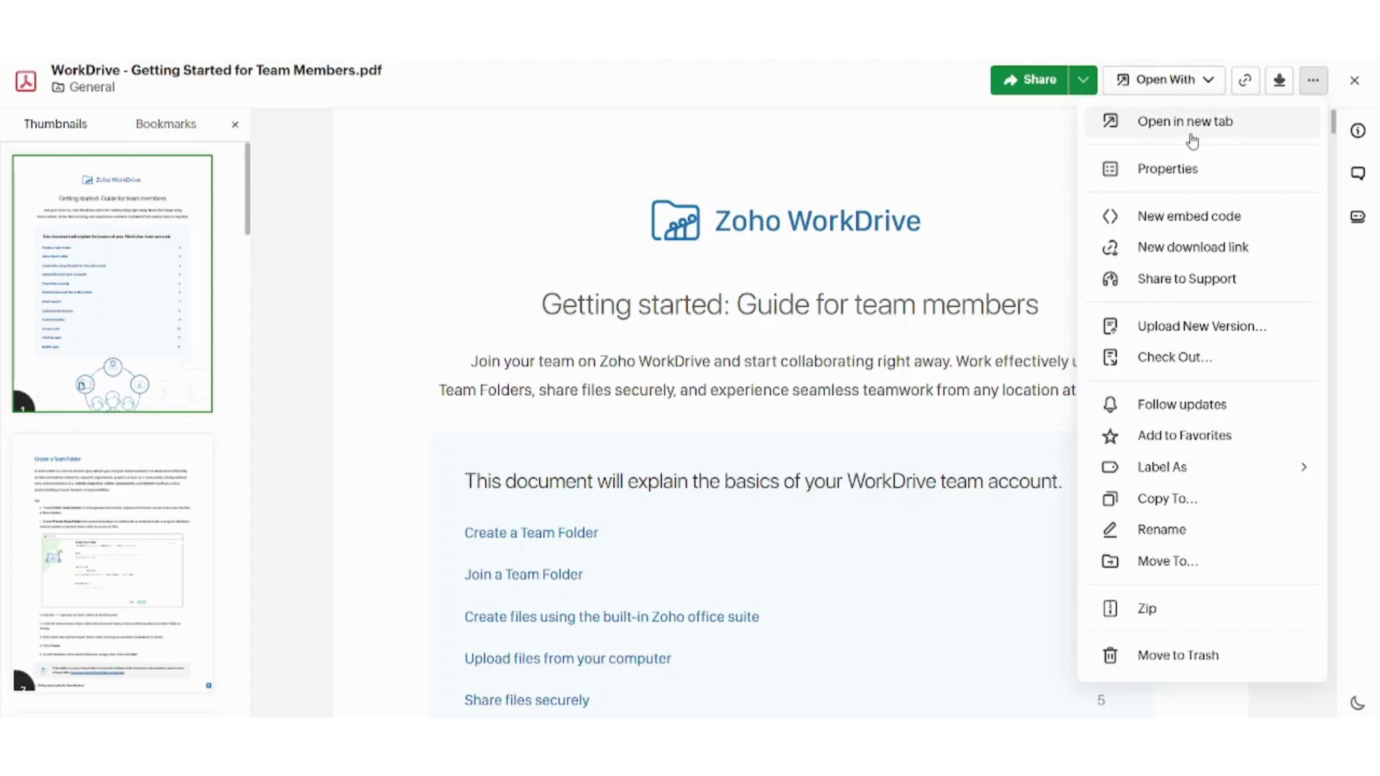
left_click(1193, 177)
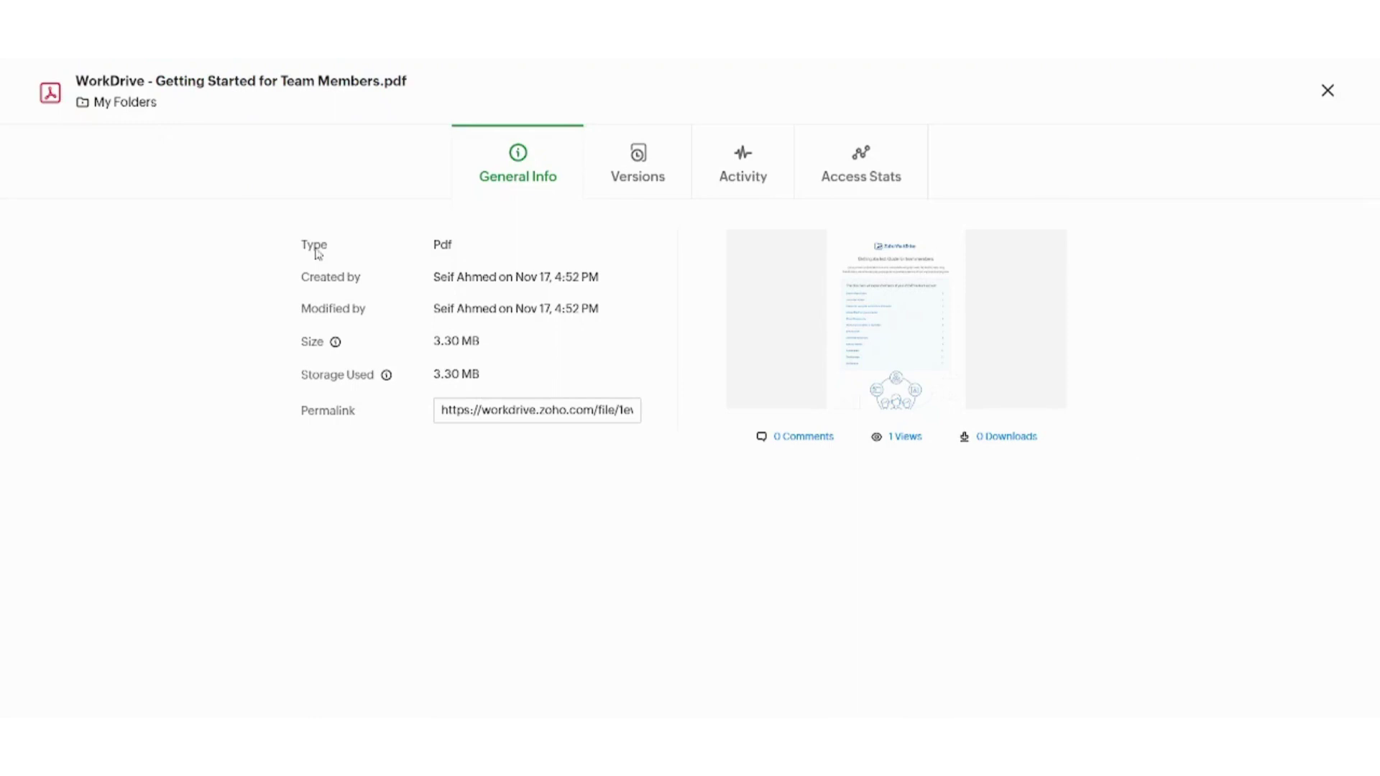
Check the Versions tab, then the Activity tab listing the upload and view
left_click(631, 154)
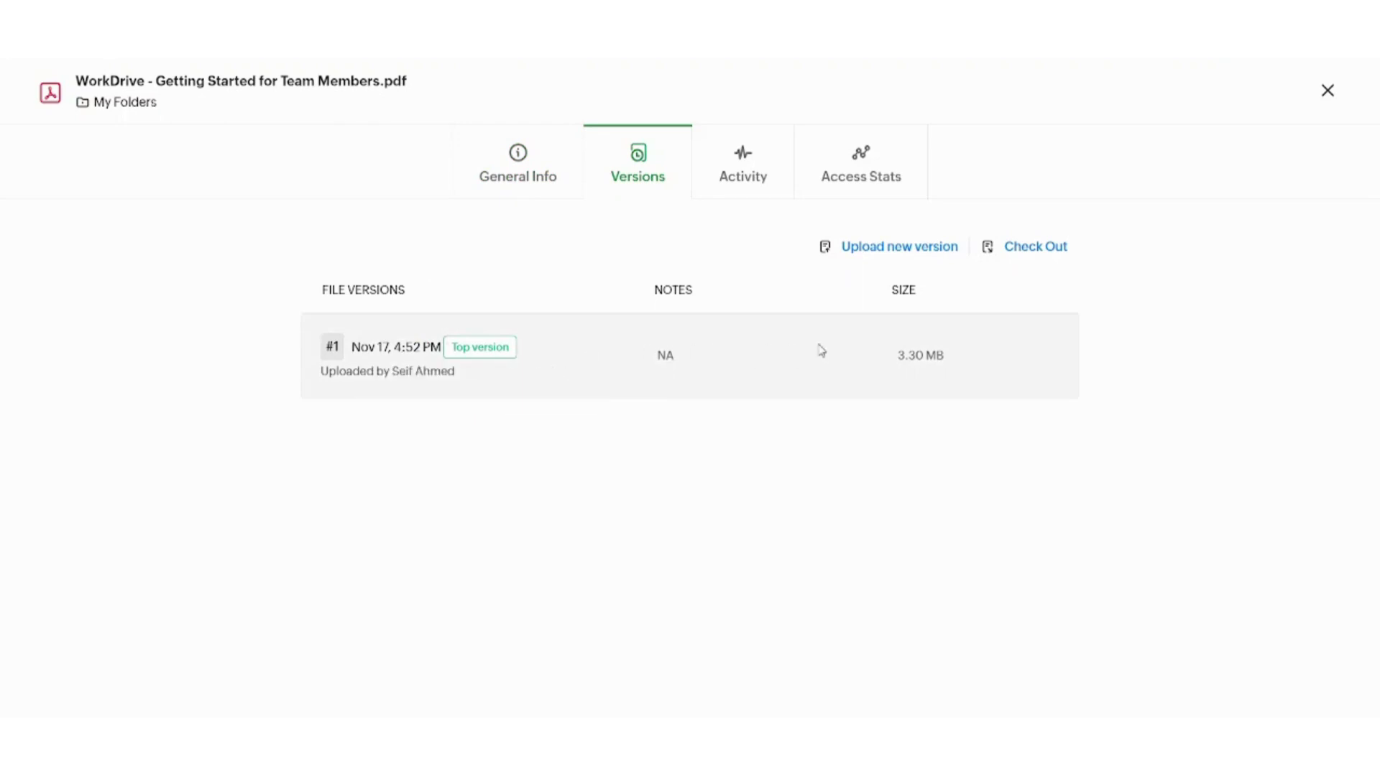
left_click(733, 154)
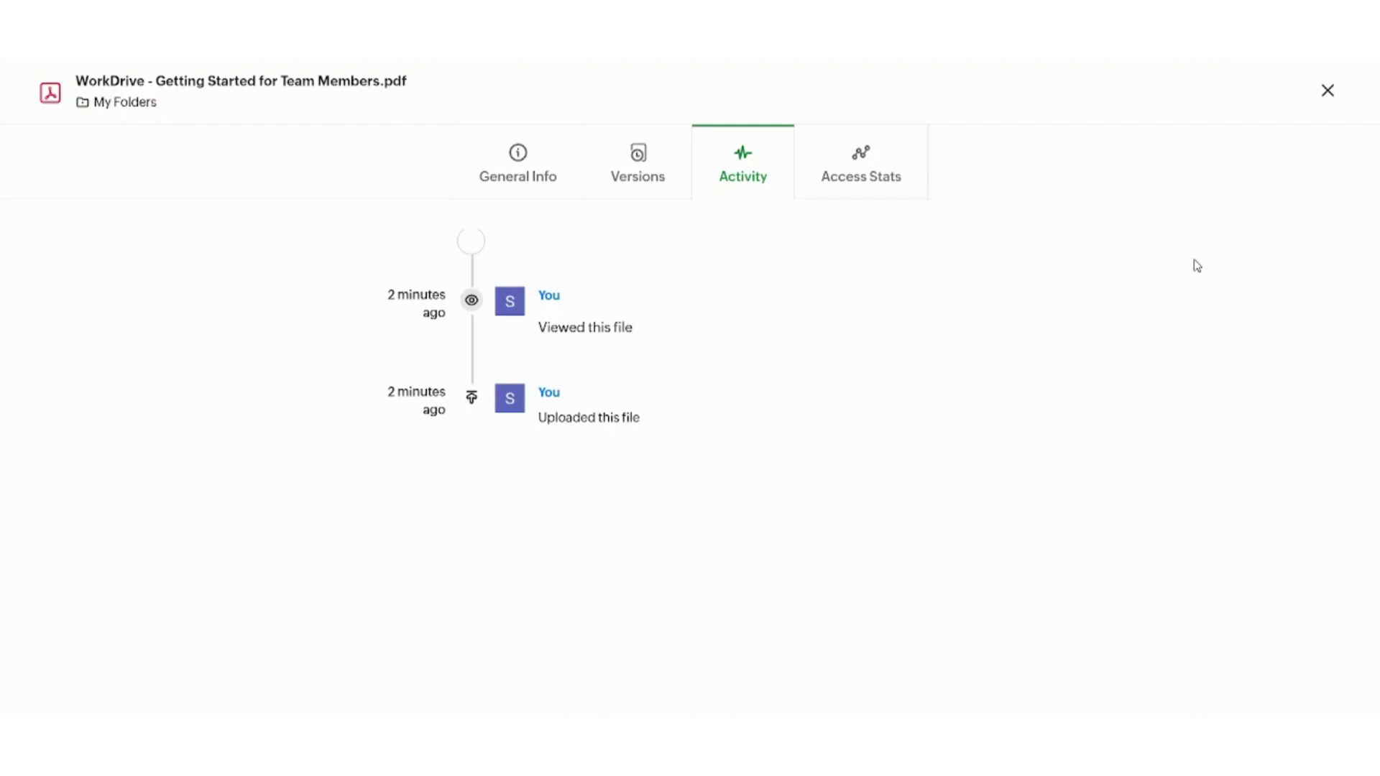
Review Access Stats, selecting the overall views count (1 view, 0 downloads)
left_click(892, 175)
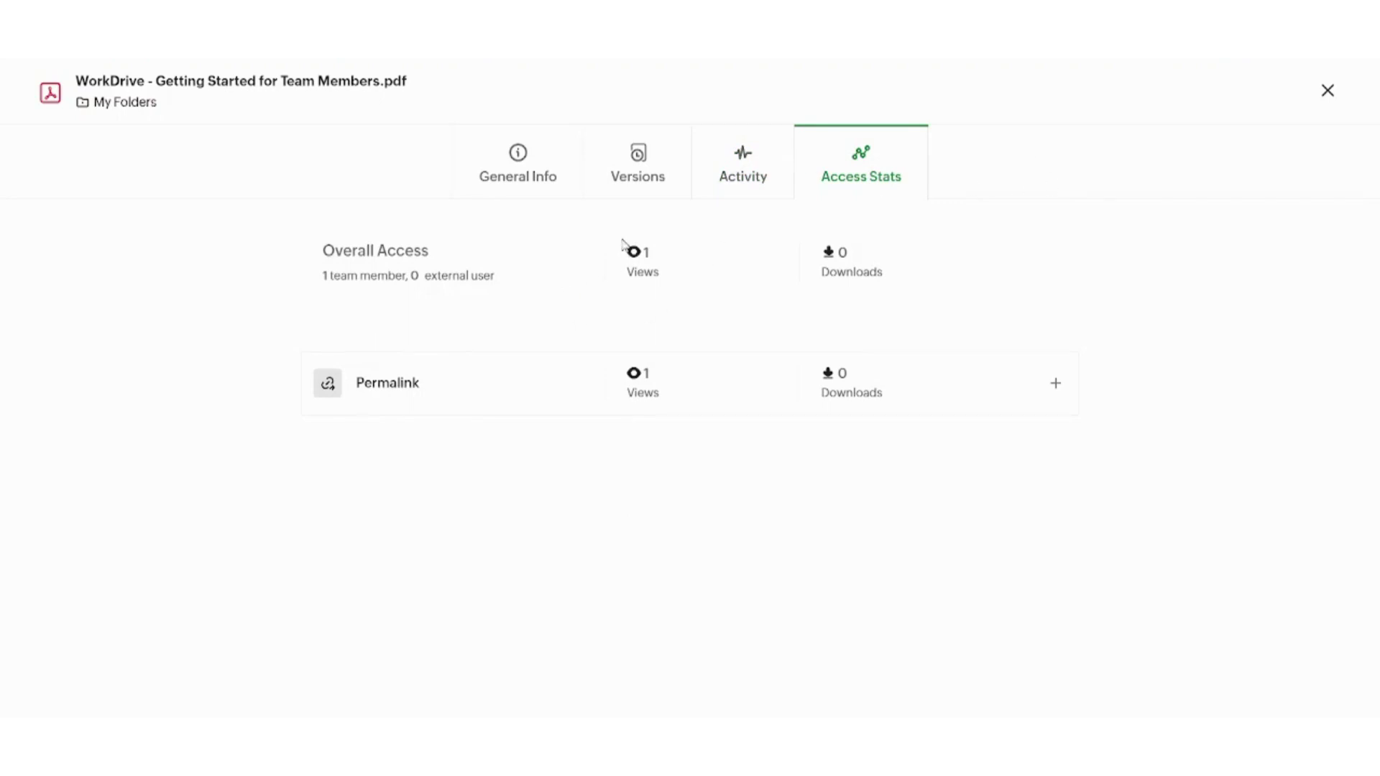
left_click_drag(625, 250, 802, 259)
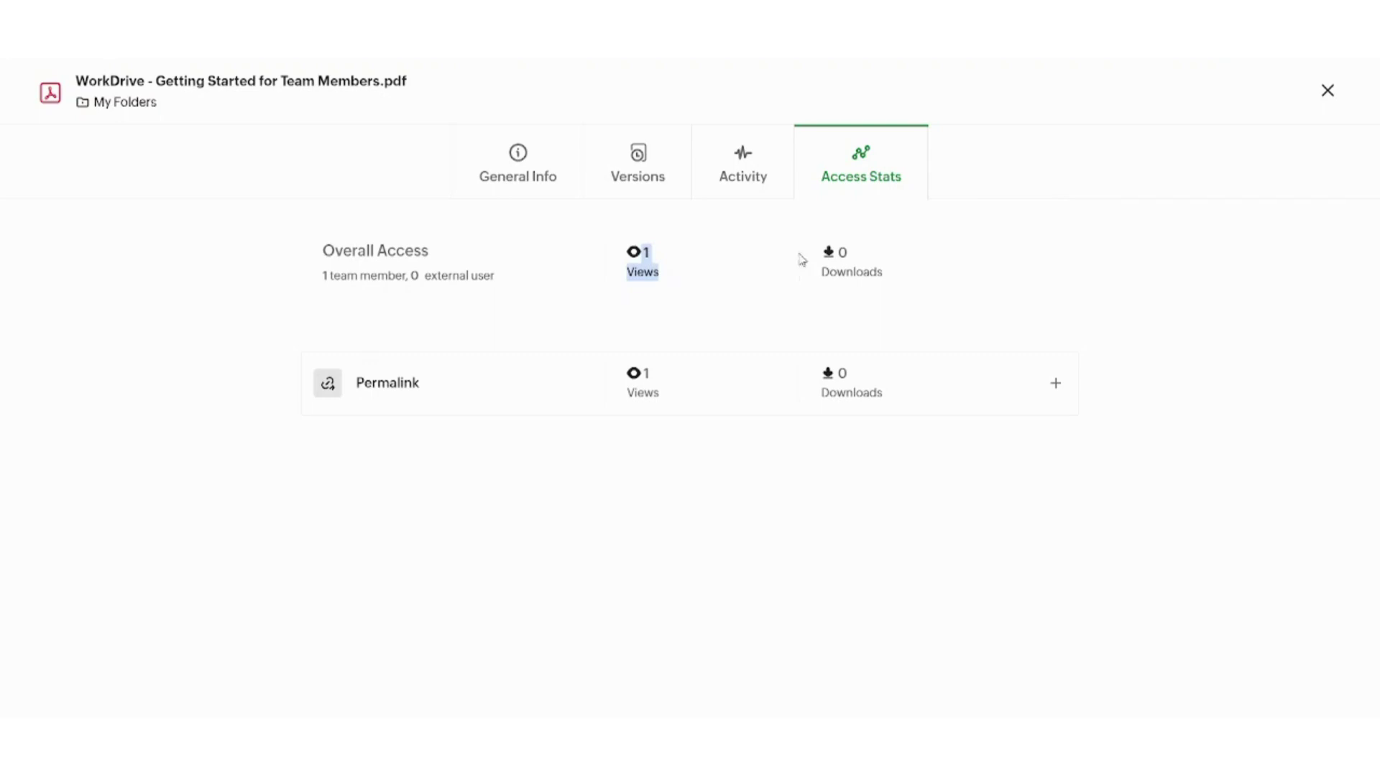
left_click(780, 256)
Return to the PDF and generate a new embed code from More actions
left_click(1327, 92)
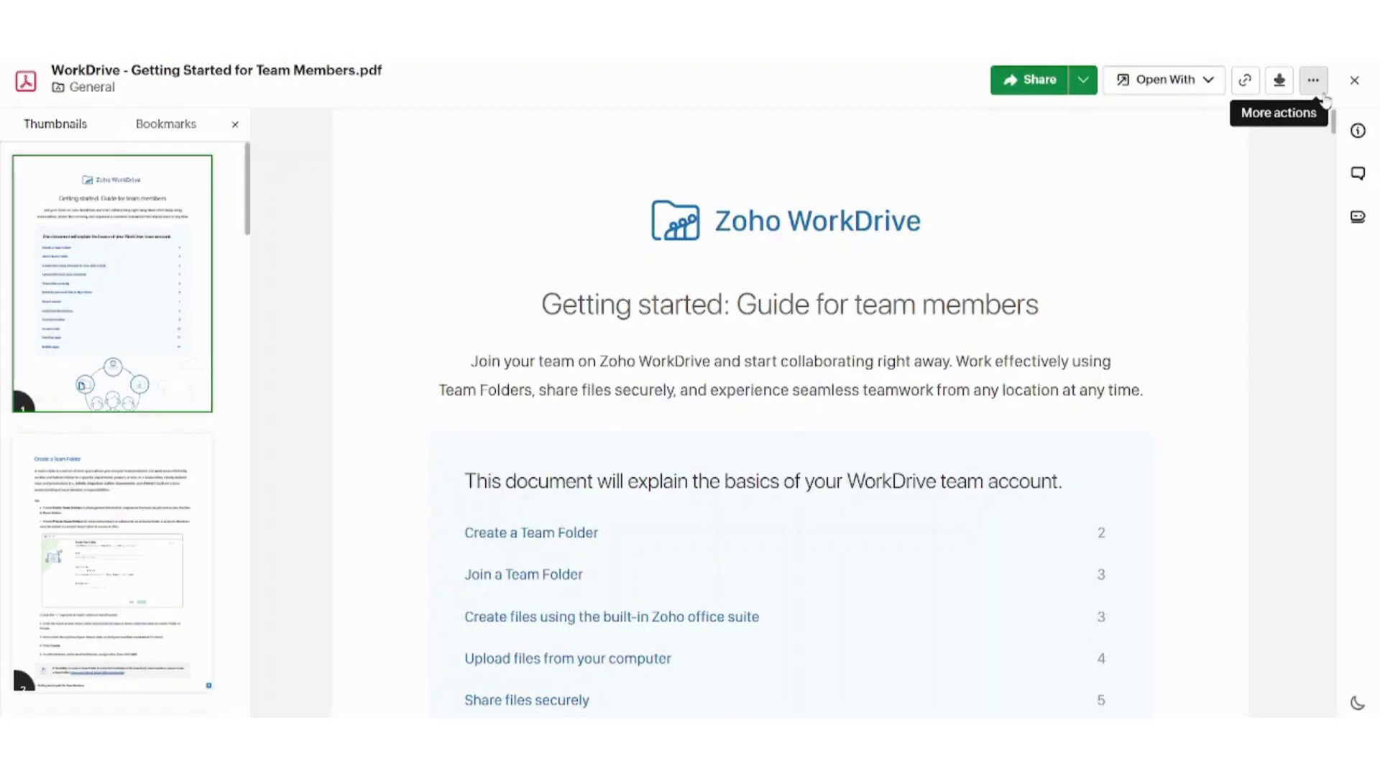
left_click(1315, 88)
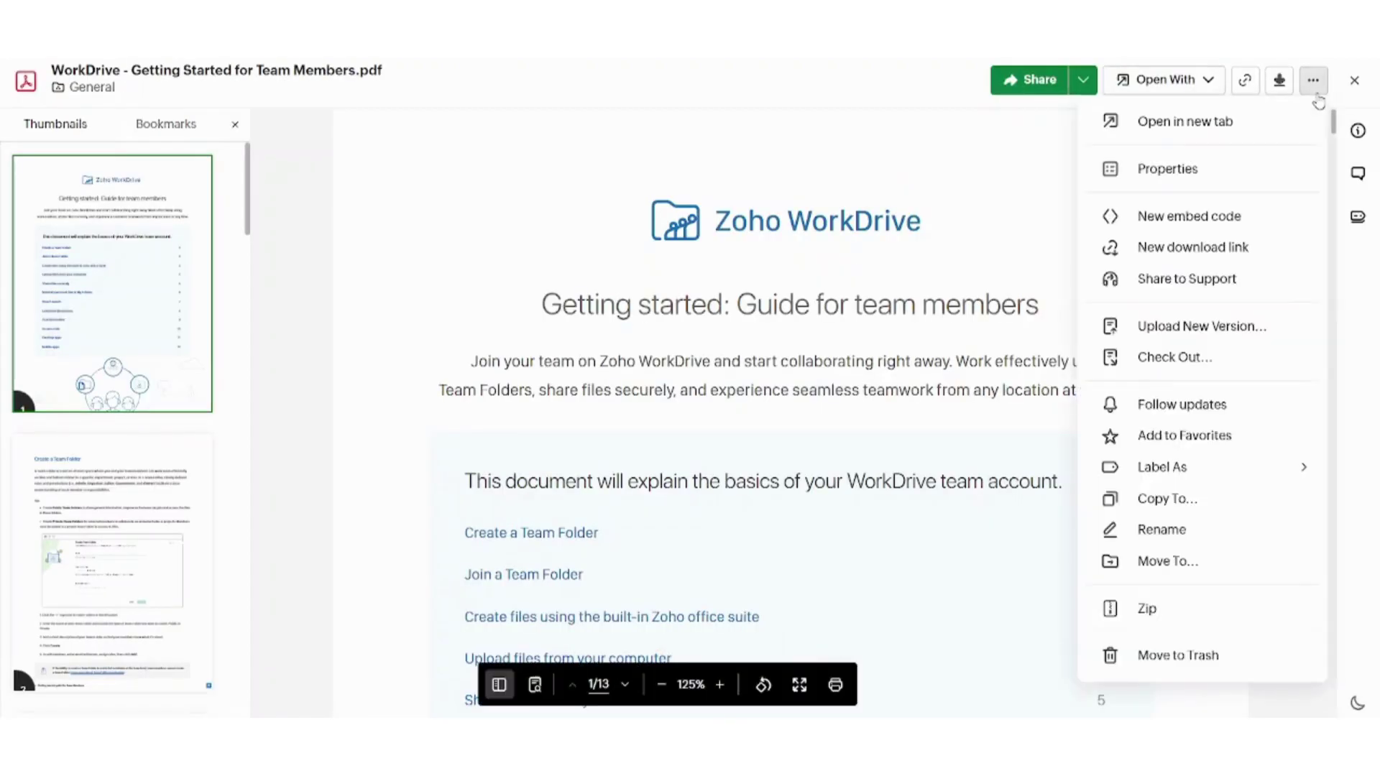
left_click(1207, 218)
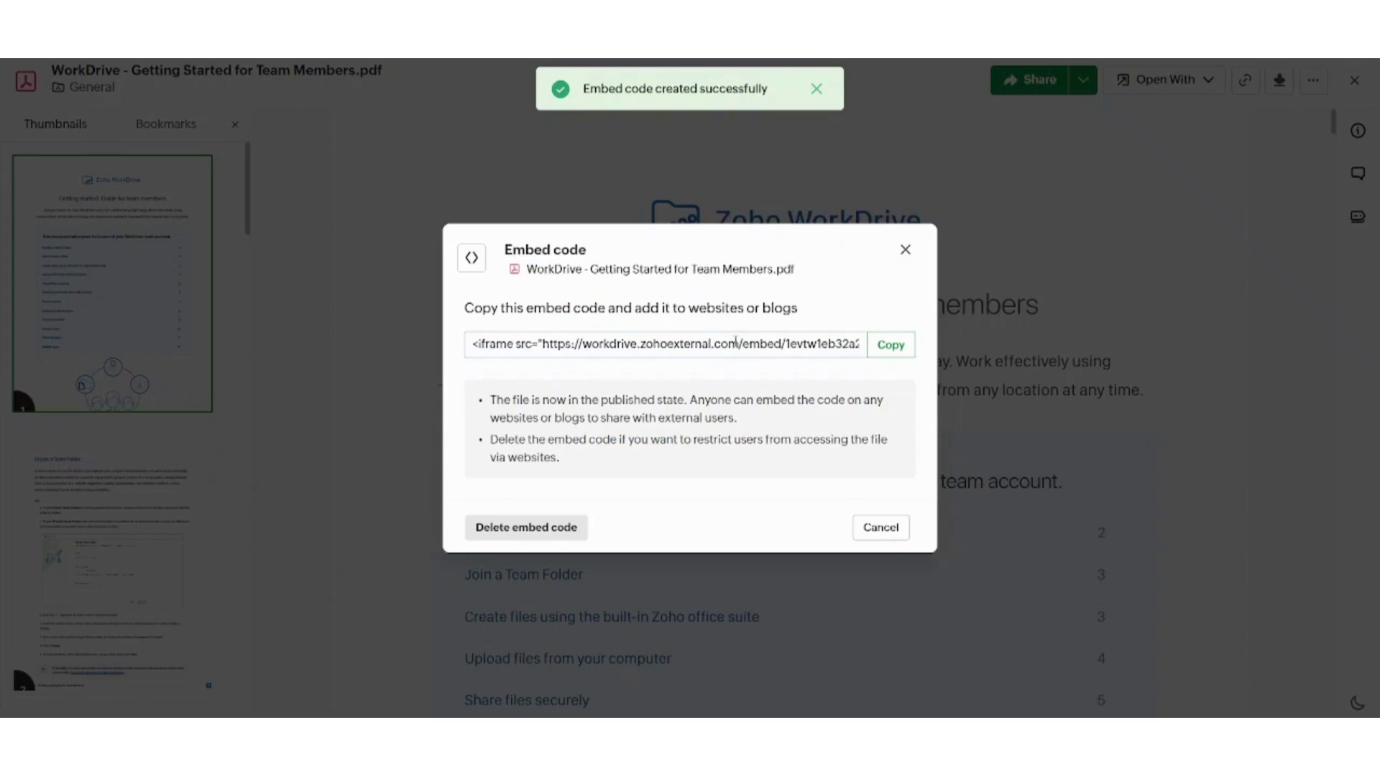
left_click(906, 253)
left_click(1313, 80)
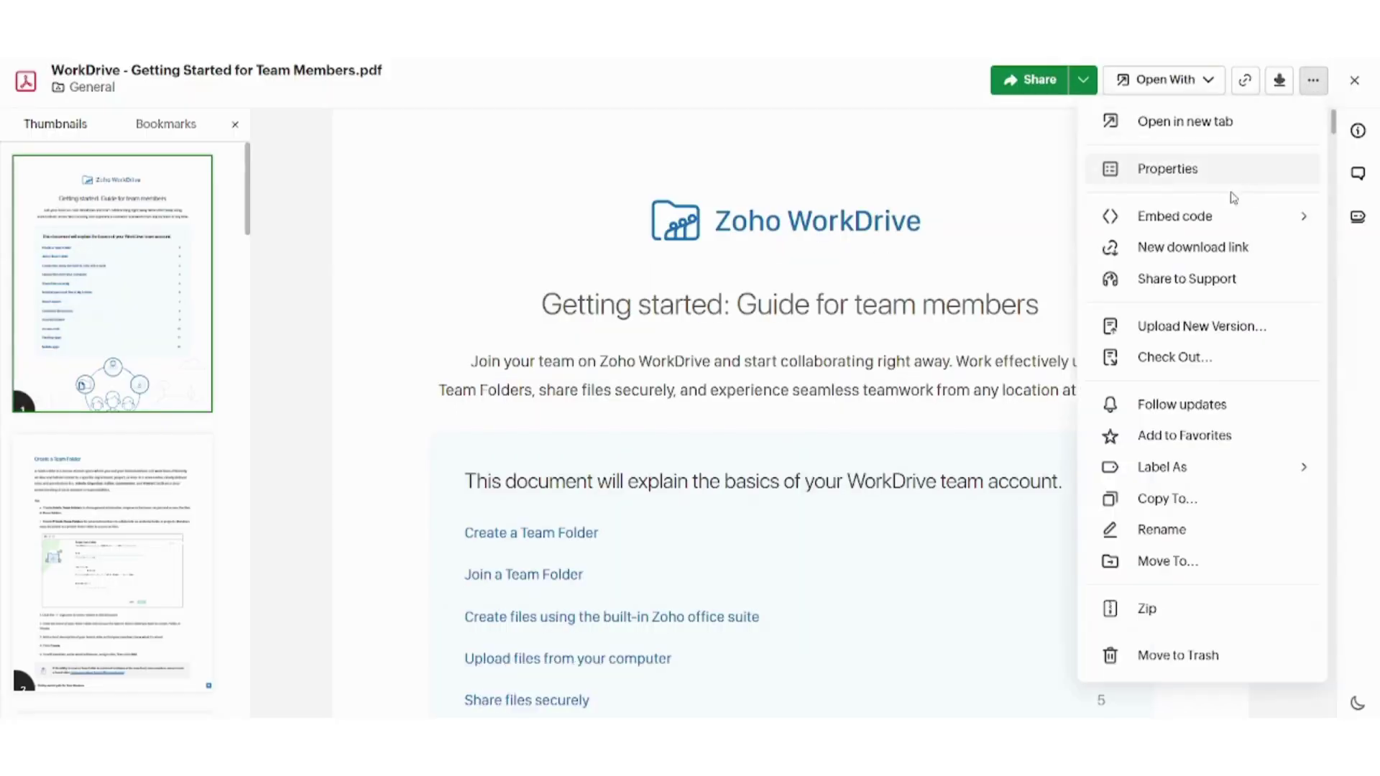
Start a new download link, try the download limit and expiration toggles, then cancel it
left_click(1173, 256)
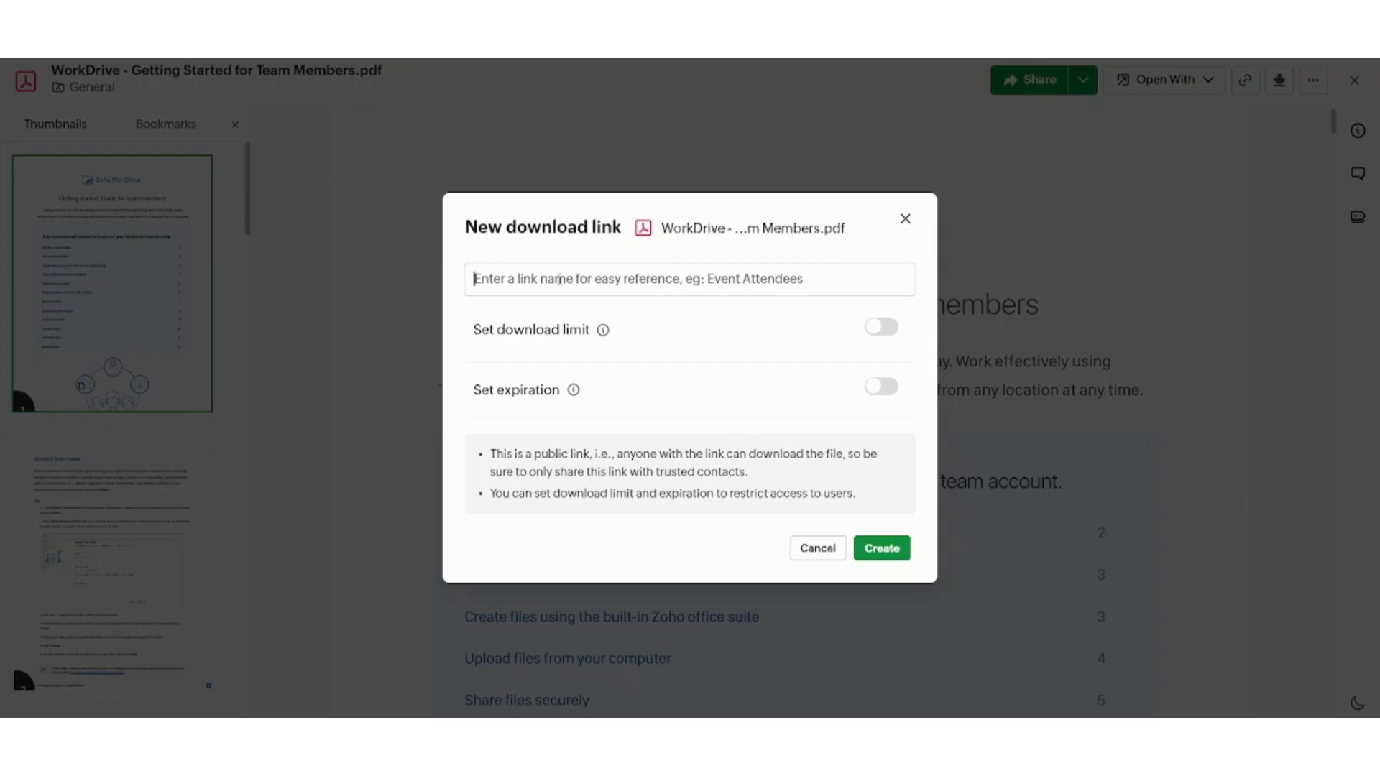
left_click(884, 331)
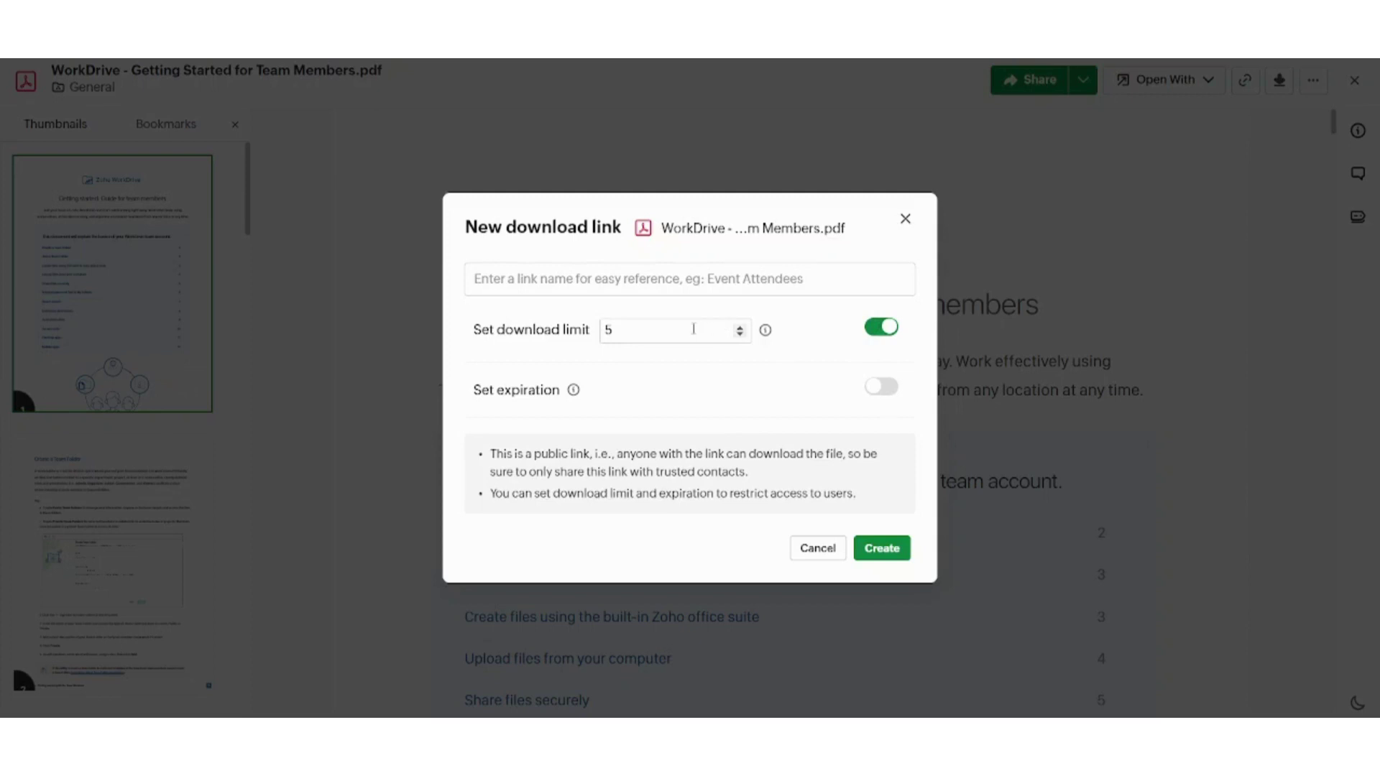
left_click(880, 328)
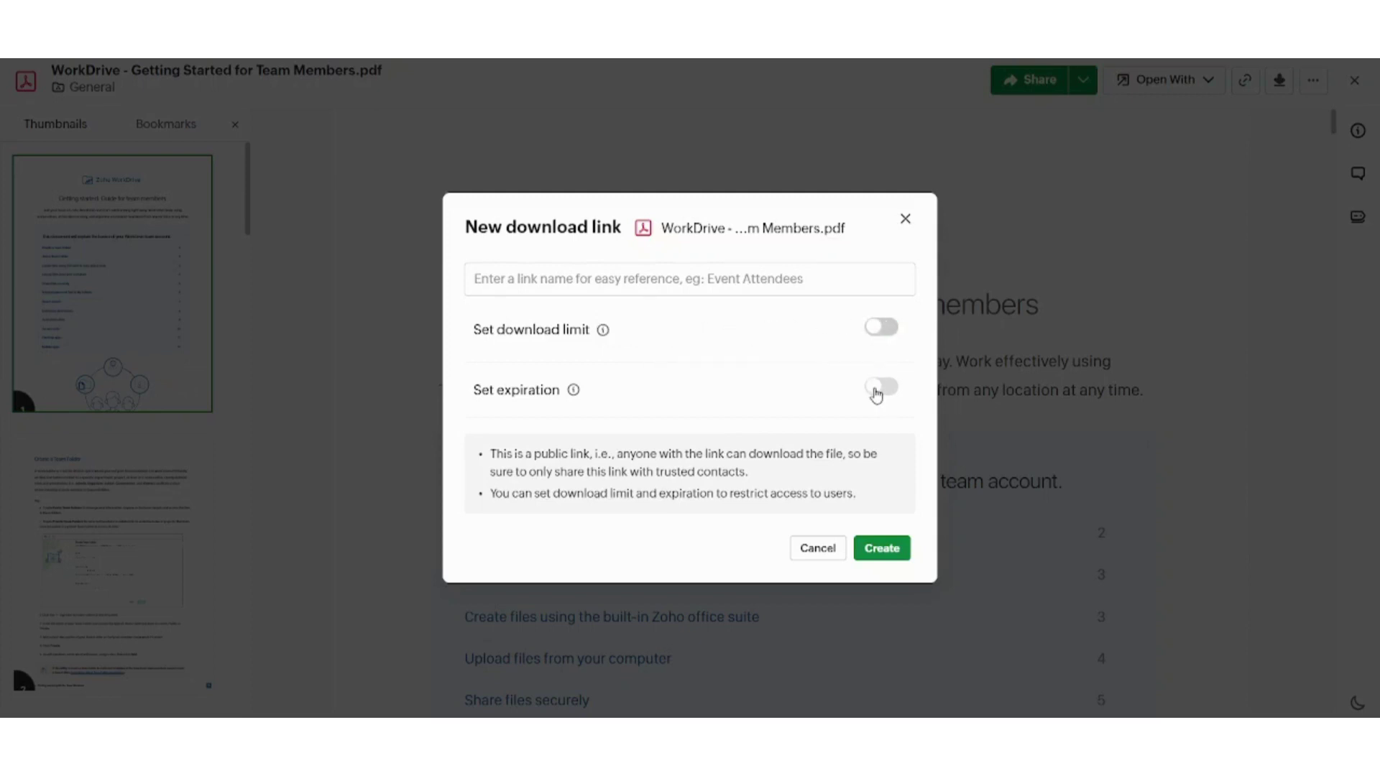
left_click(876, 393)
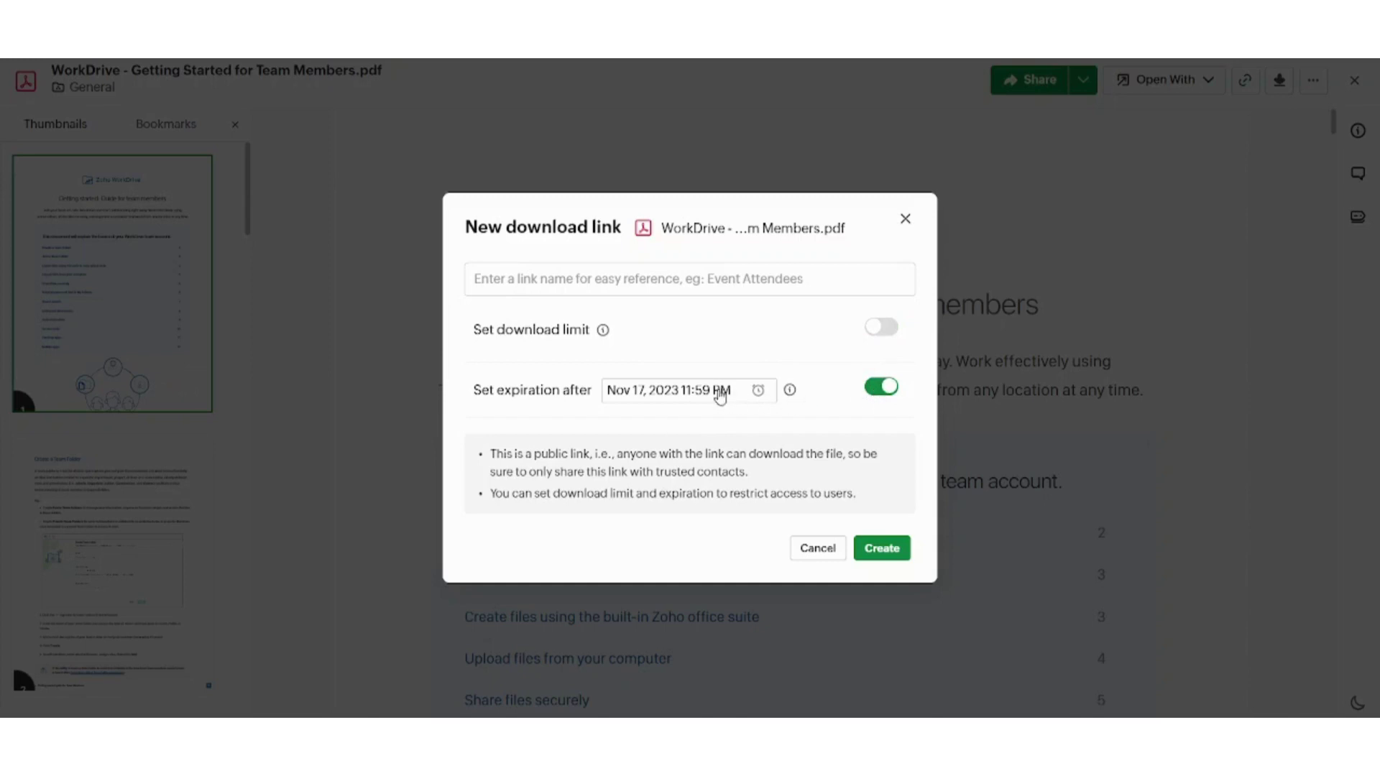
left_click(823, 555)
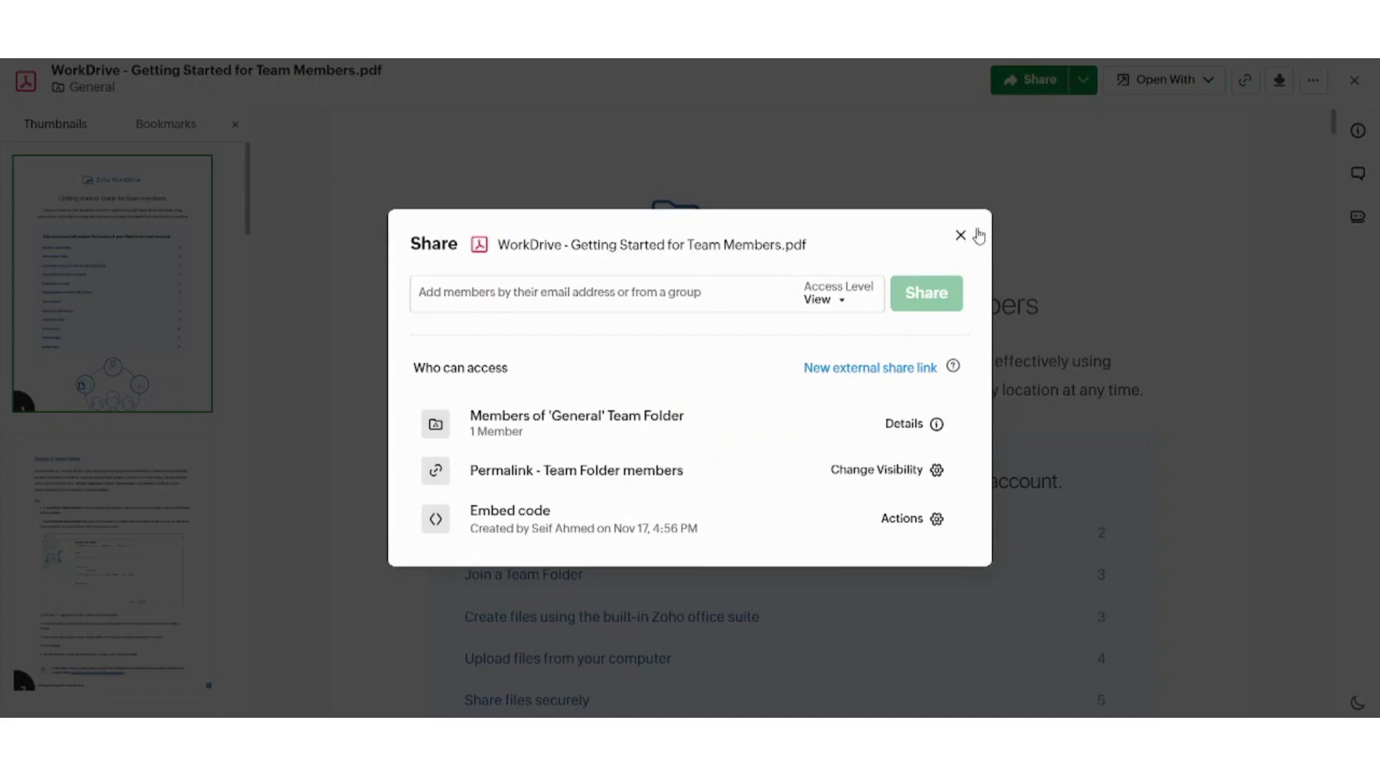
left_click(1004, 217)
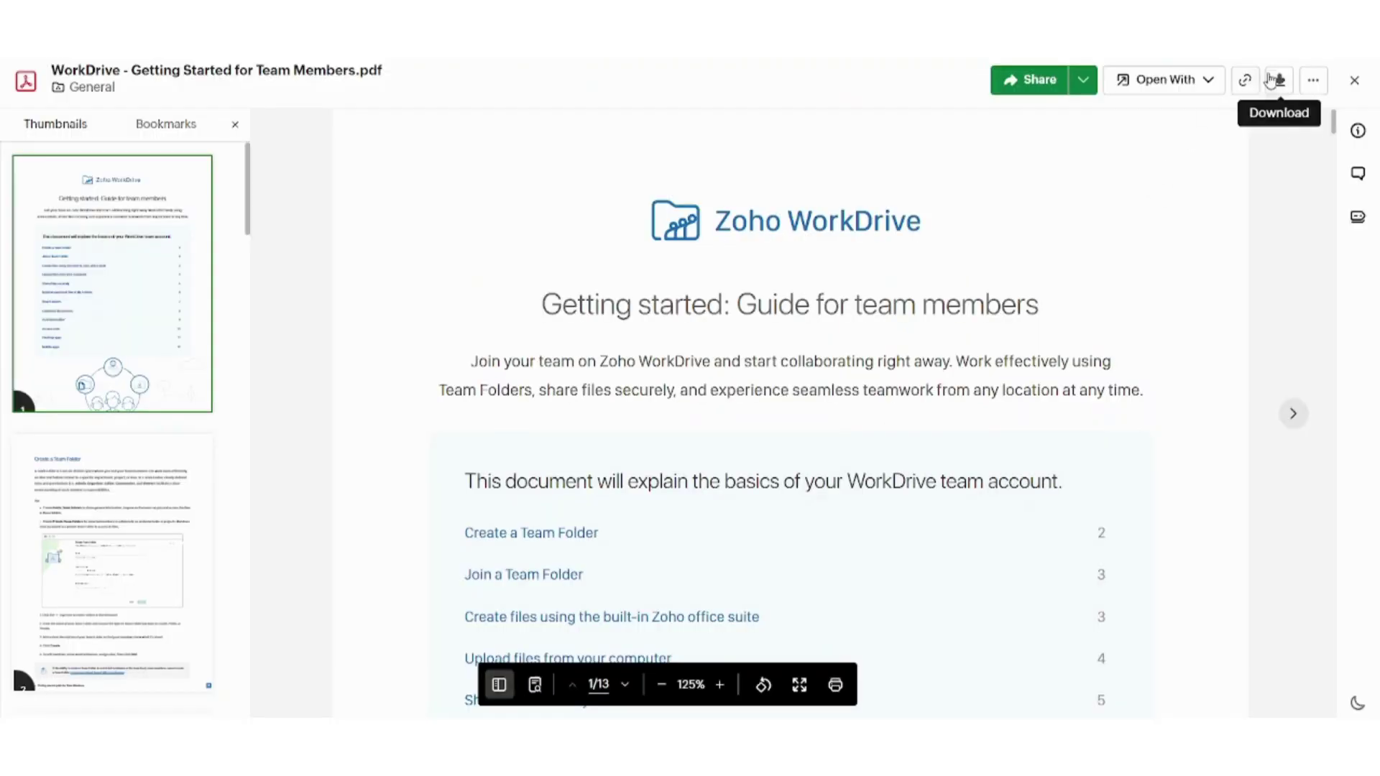
left_click(1313, 79)
mouse_move(1200, 227)
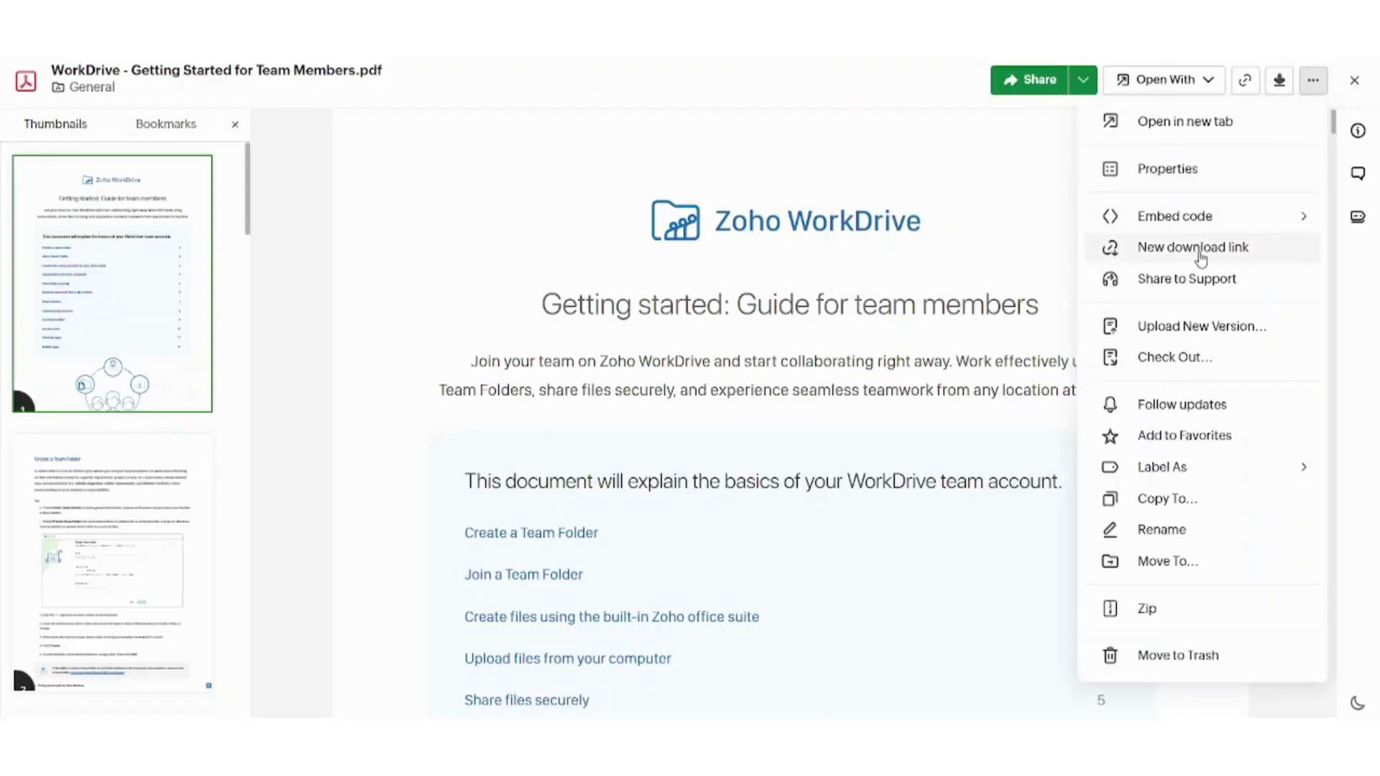
left_click(1199, 287)
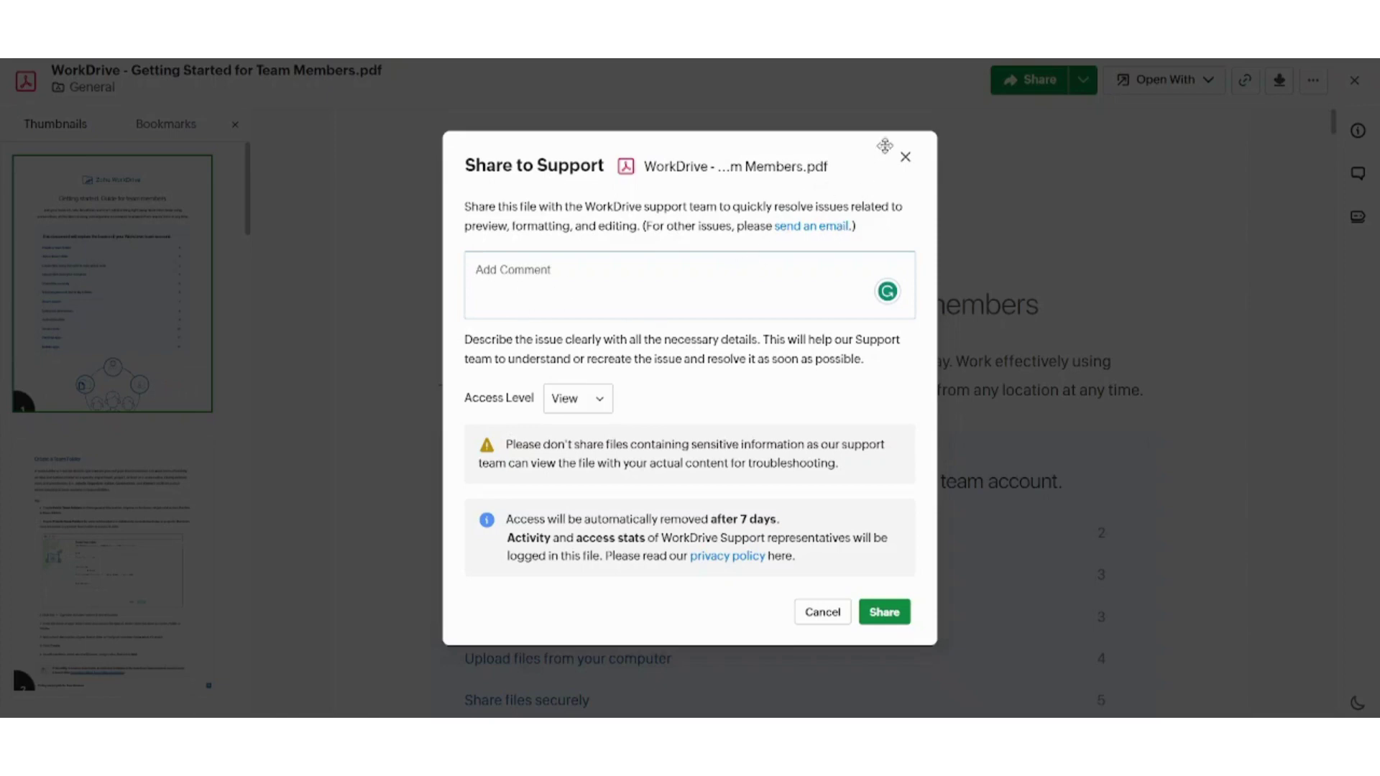
left_click(905, 157)
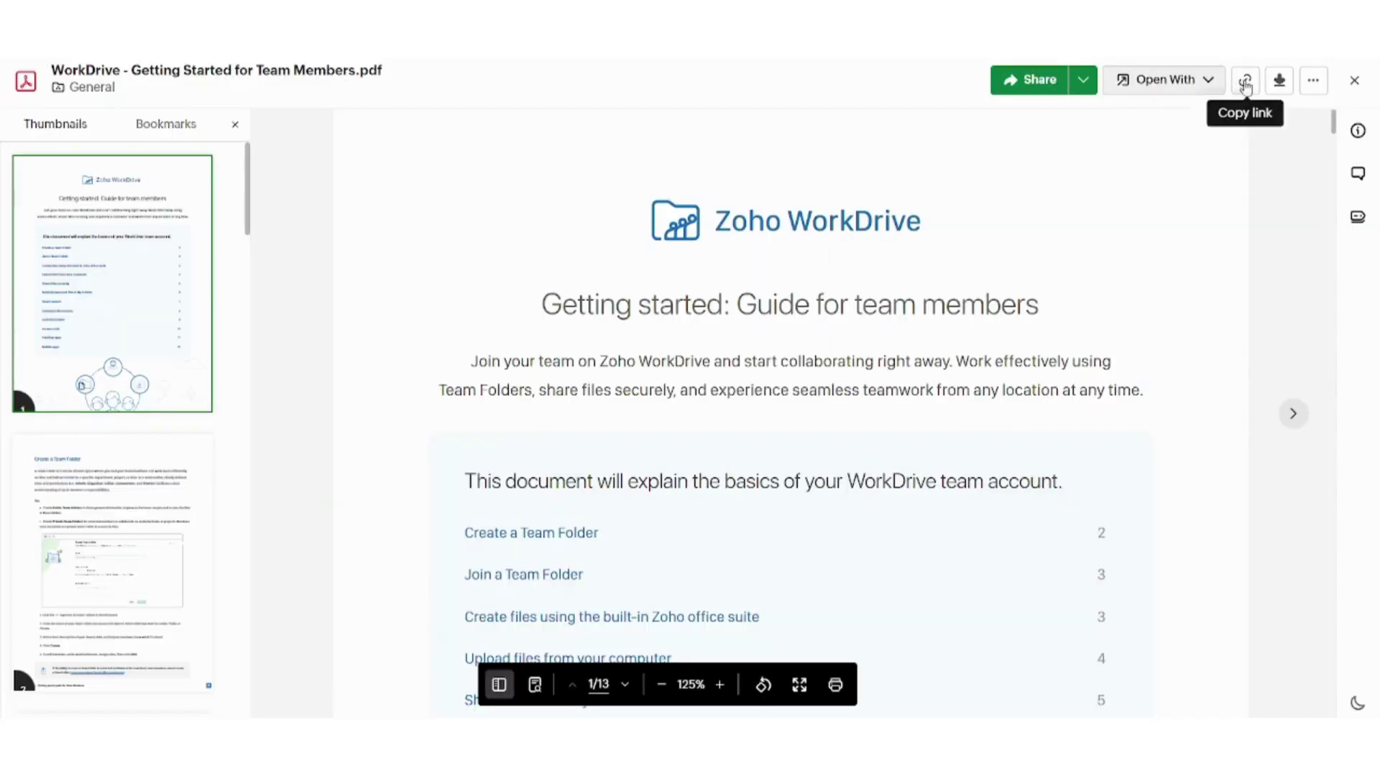
left_click(1313, 80)
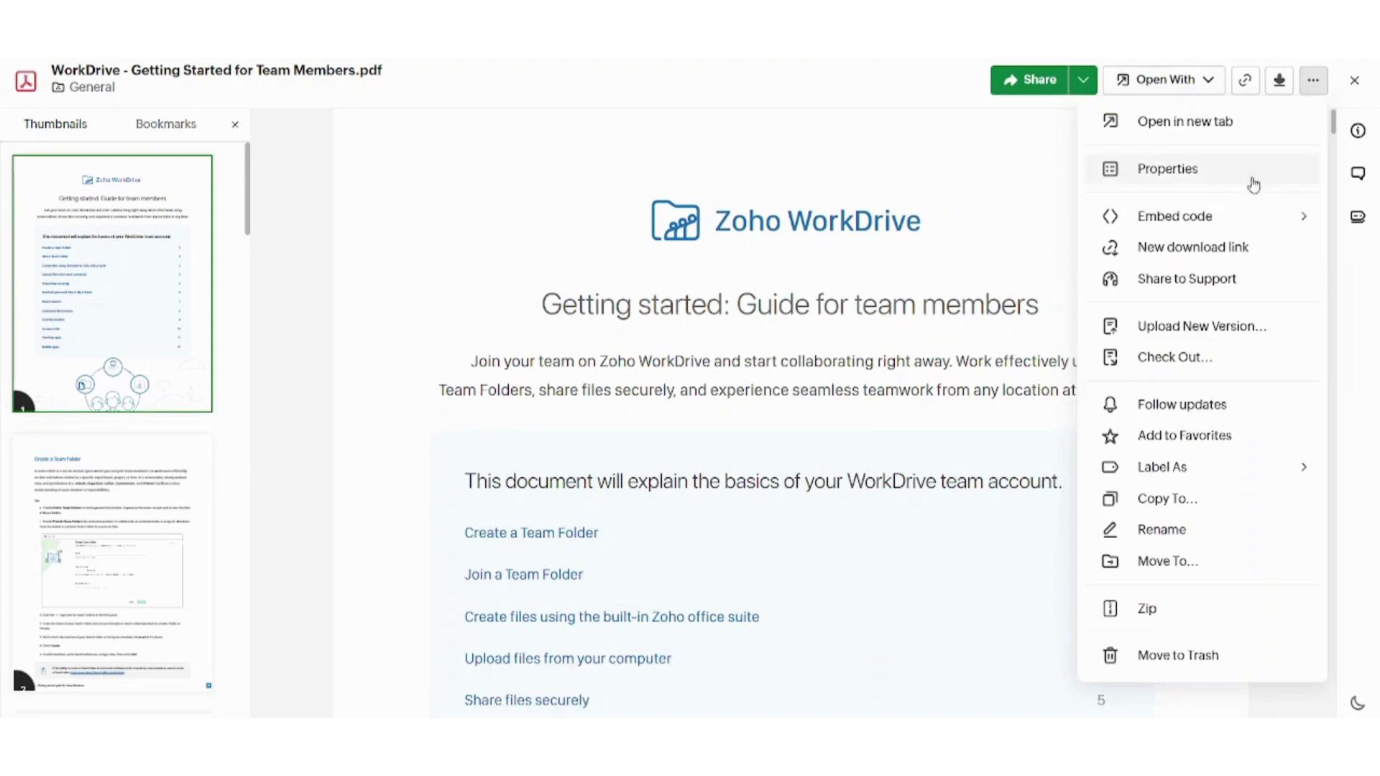
left_click(1232, 338)
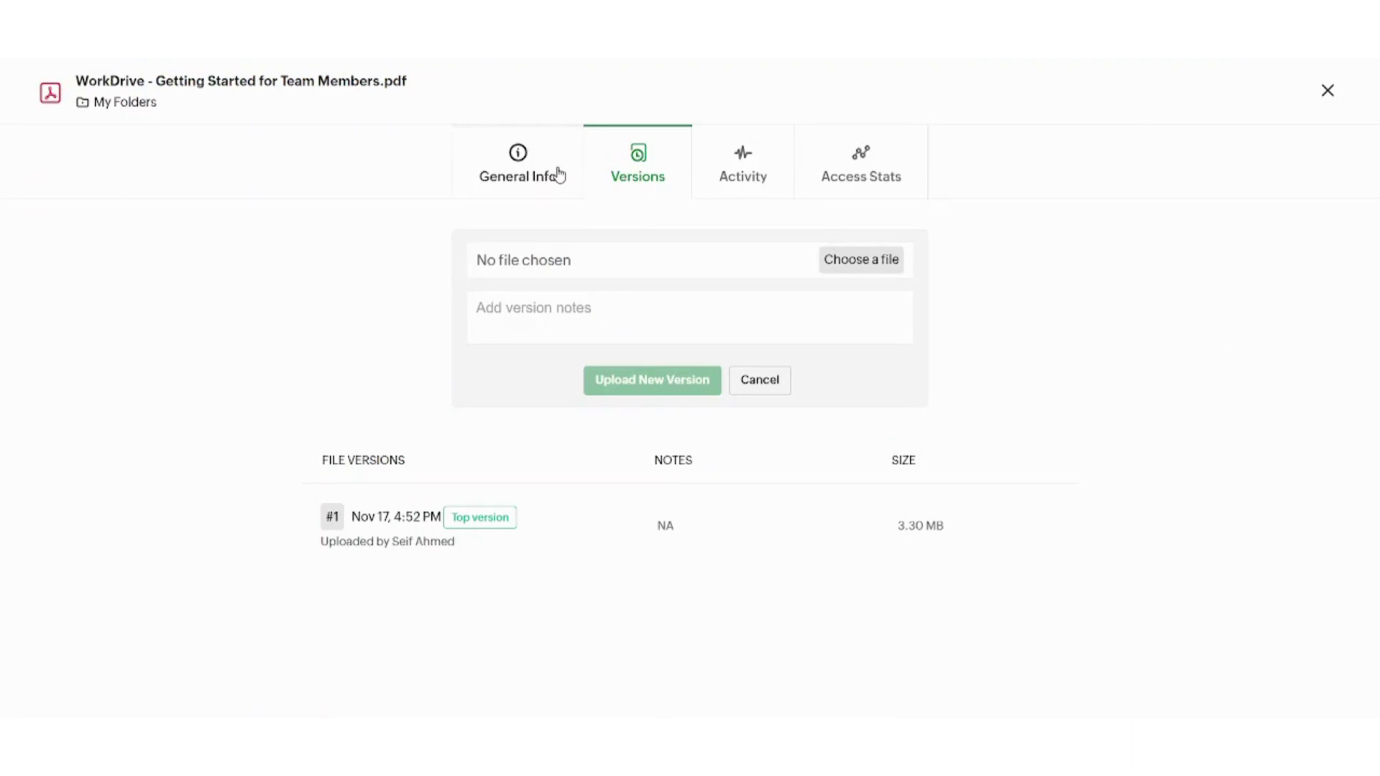
left_click(566, 307)
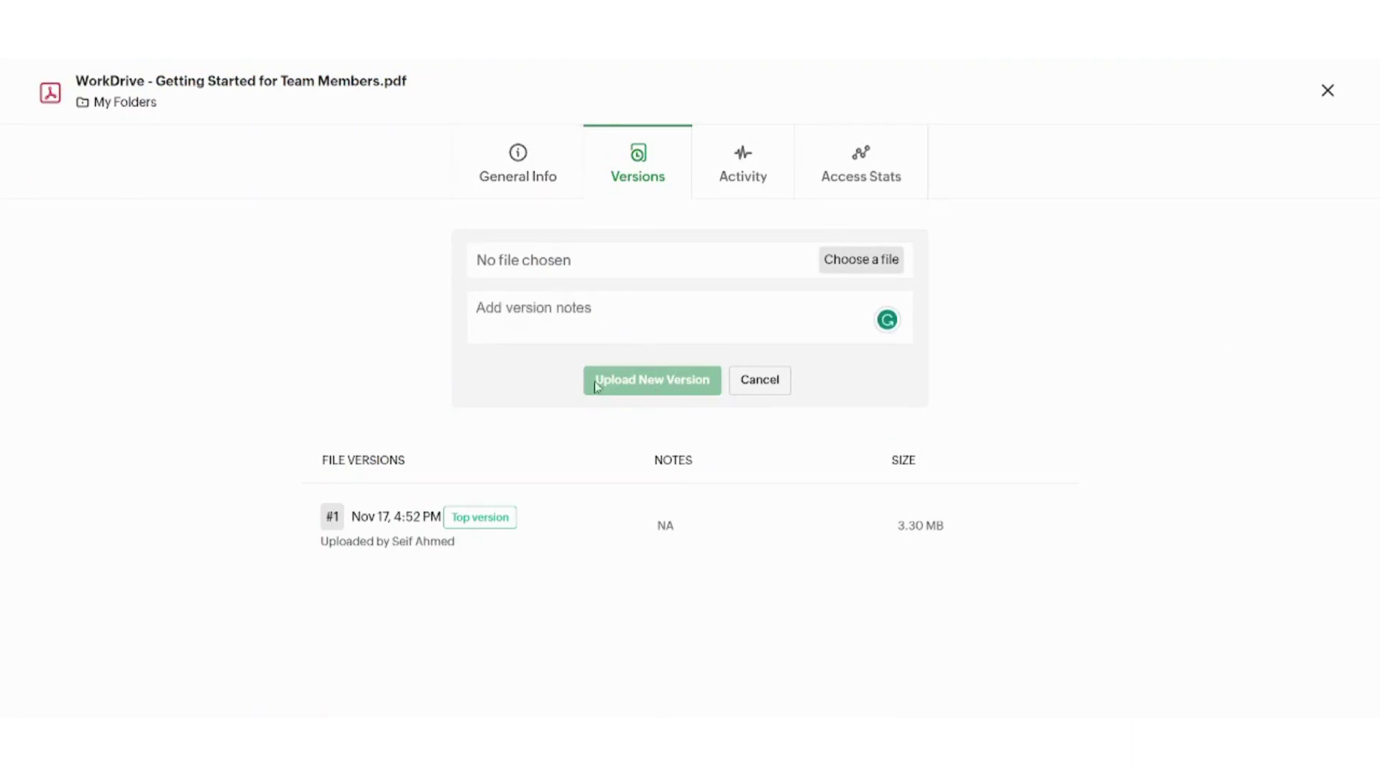
left_click(827, 259)
left_click(748, 389)
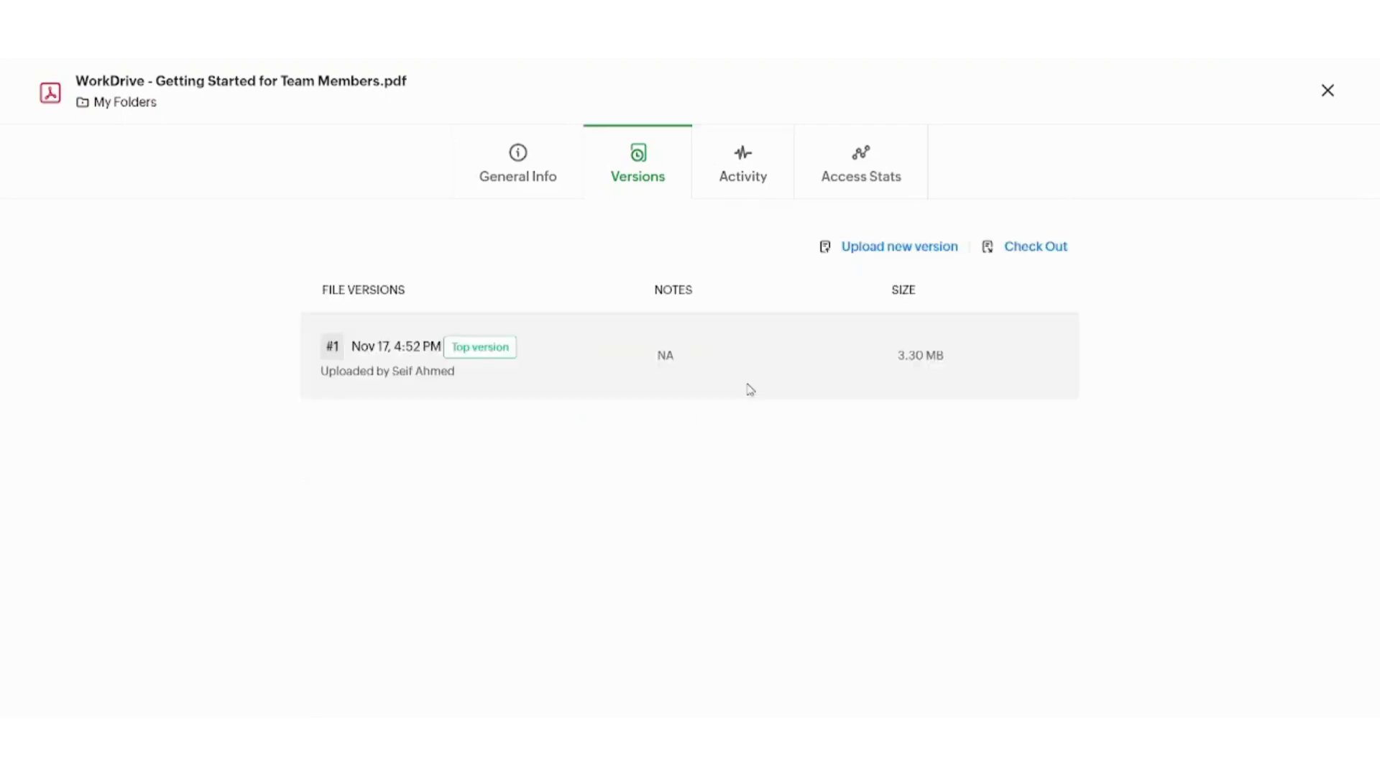
left_click(1327, 92)
left_click(1313, 79)
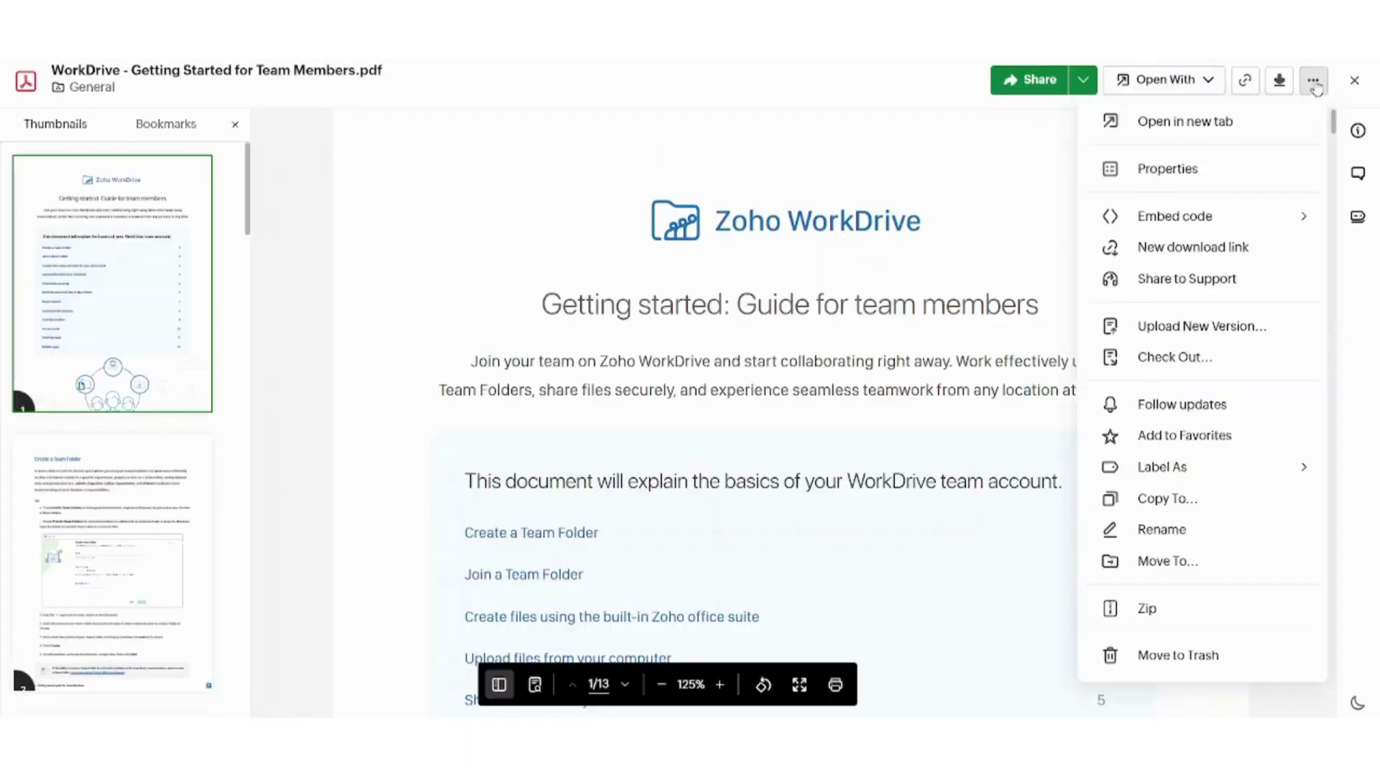
left_click(1190, 365)
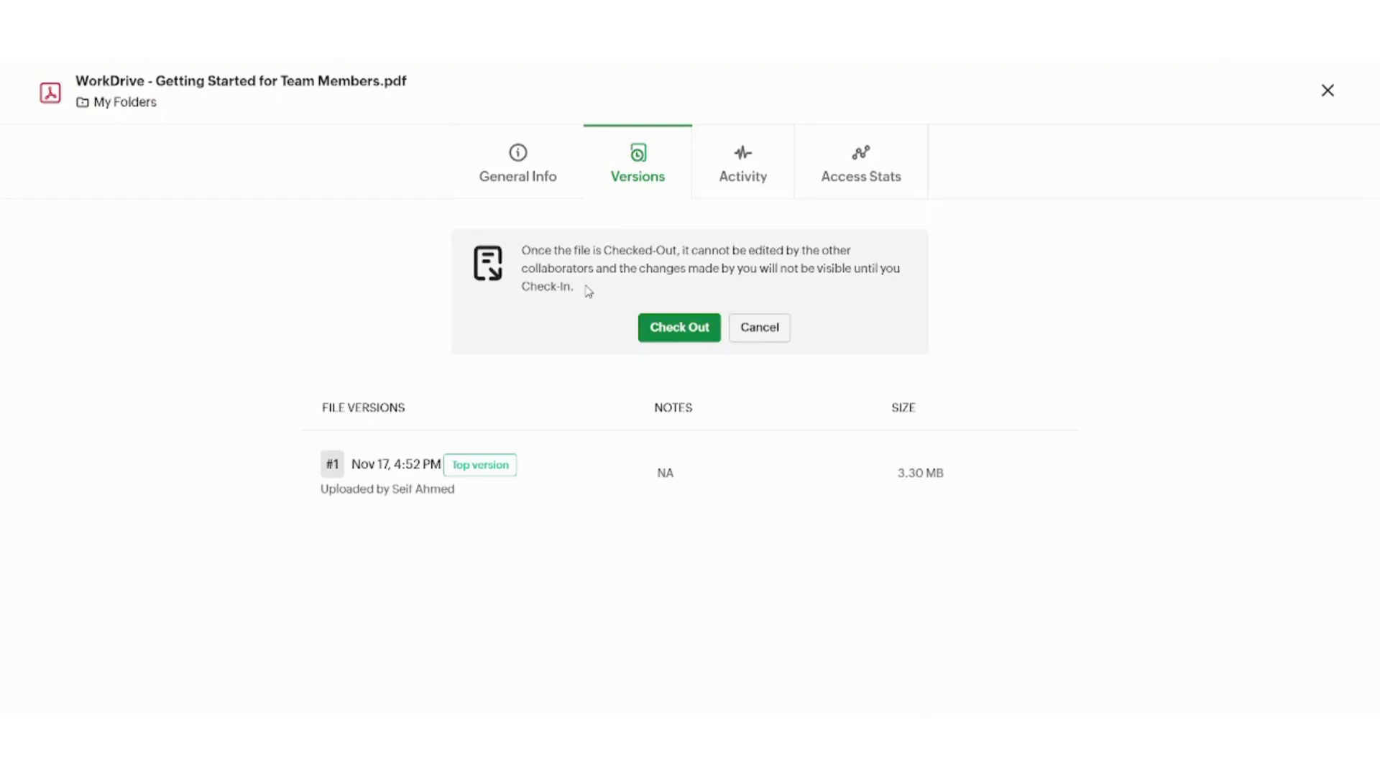
left_click(745, 344)
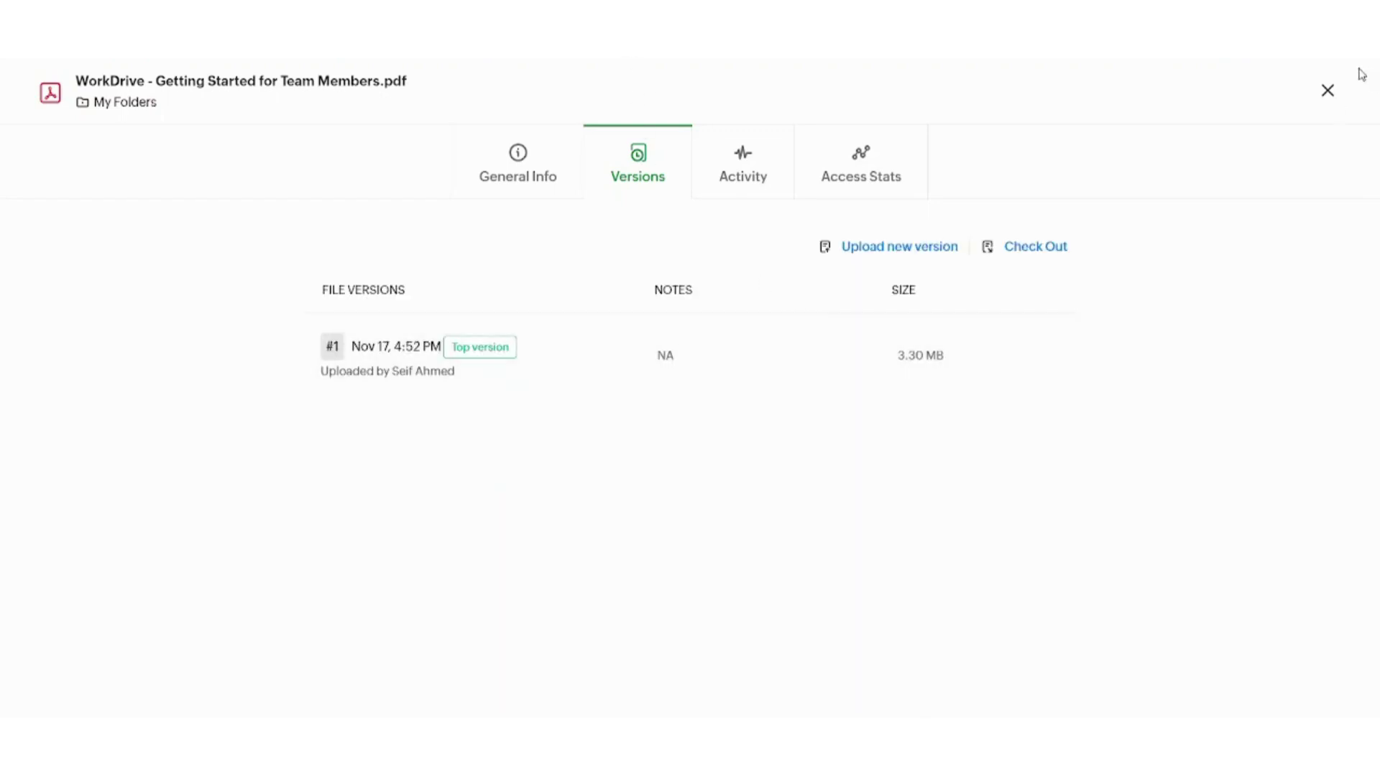
left_click(1326, 92)
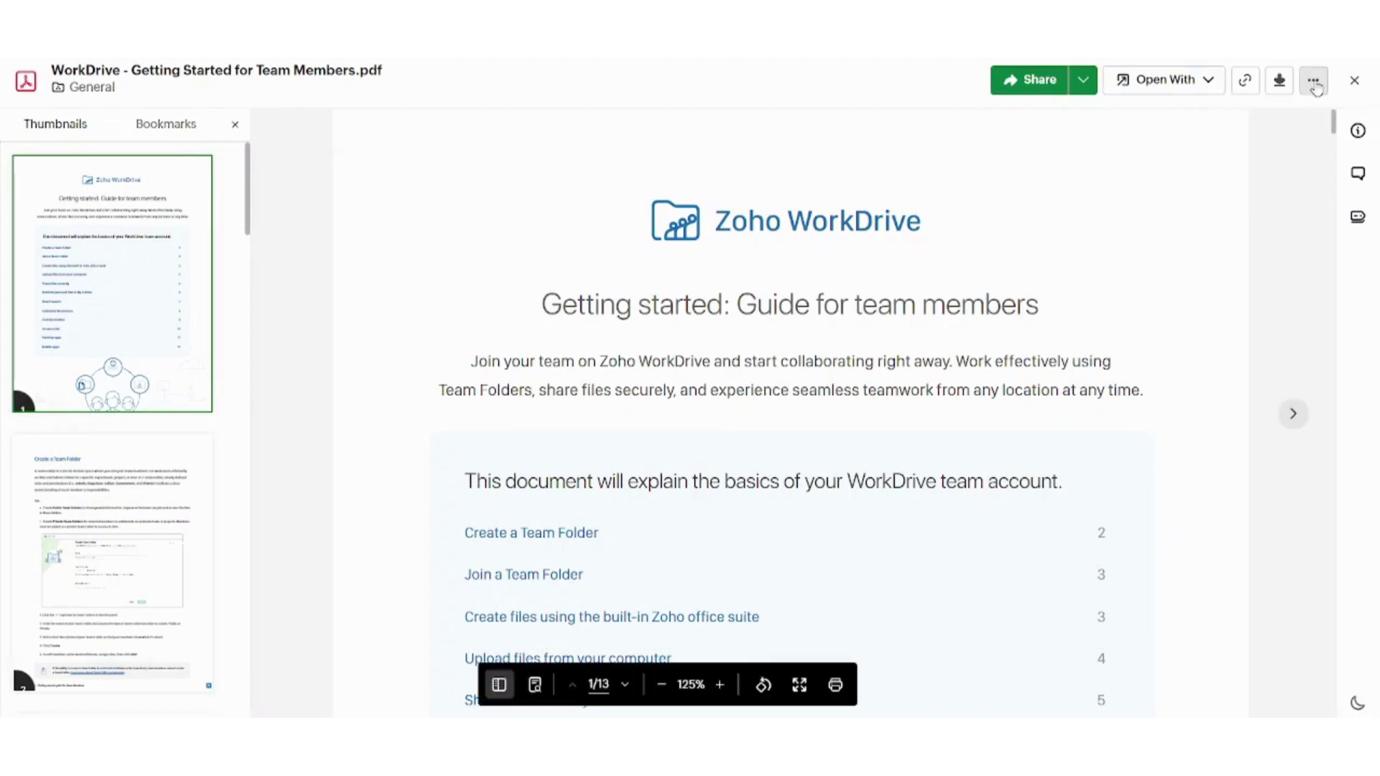
left_click(1314, 81)
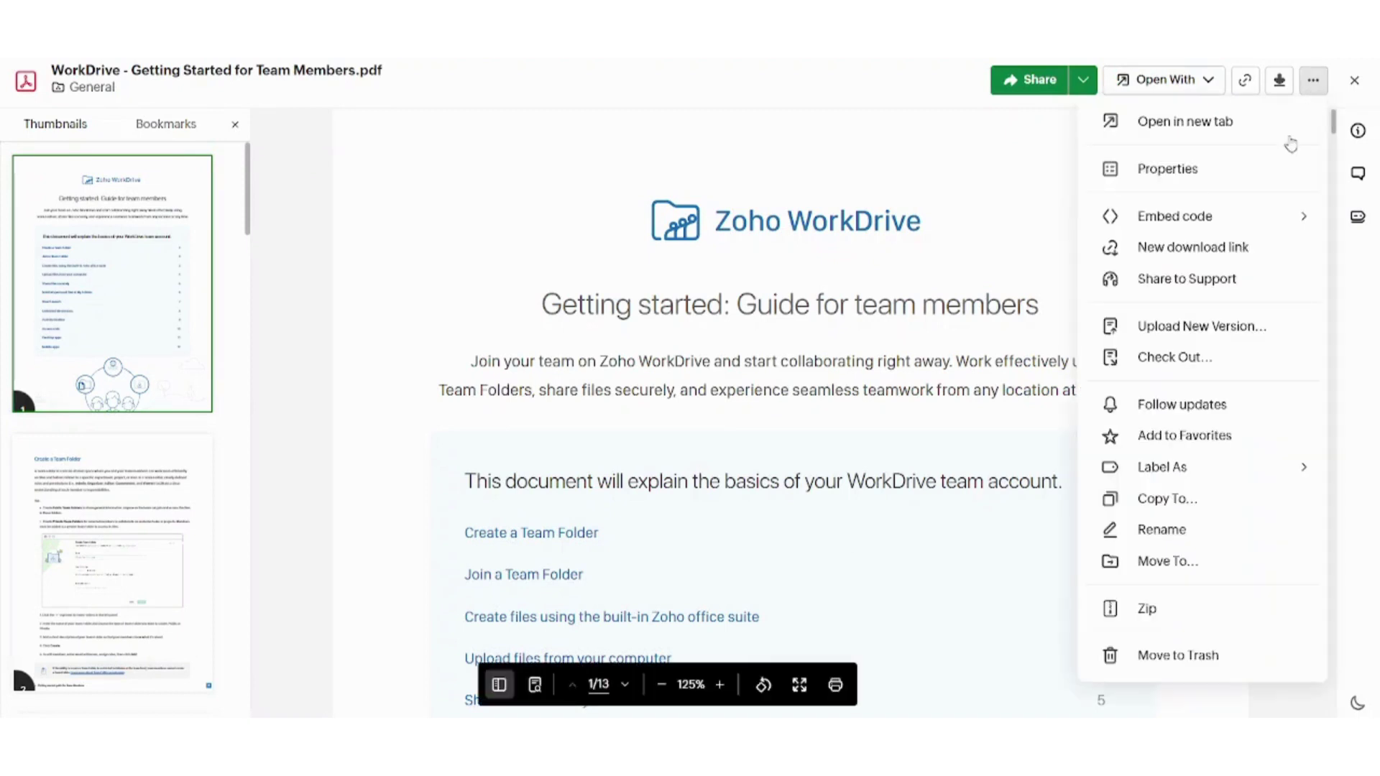
left_click(1176, 407)
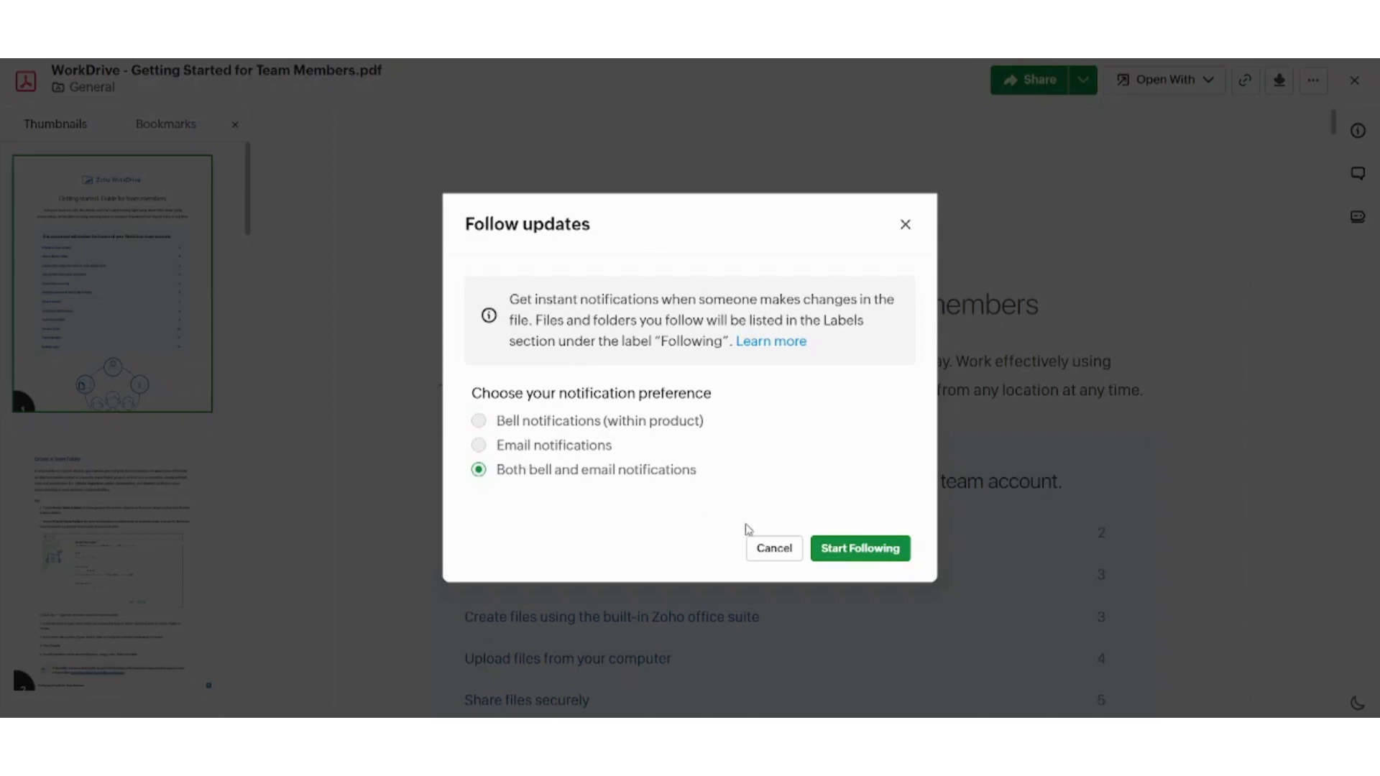
left_click(774, 548)
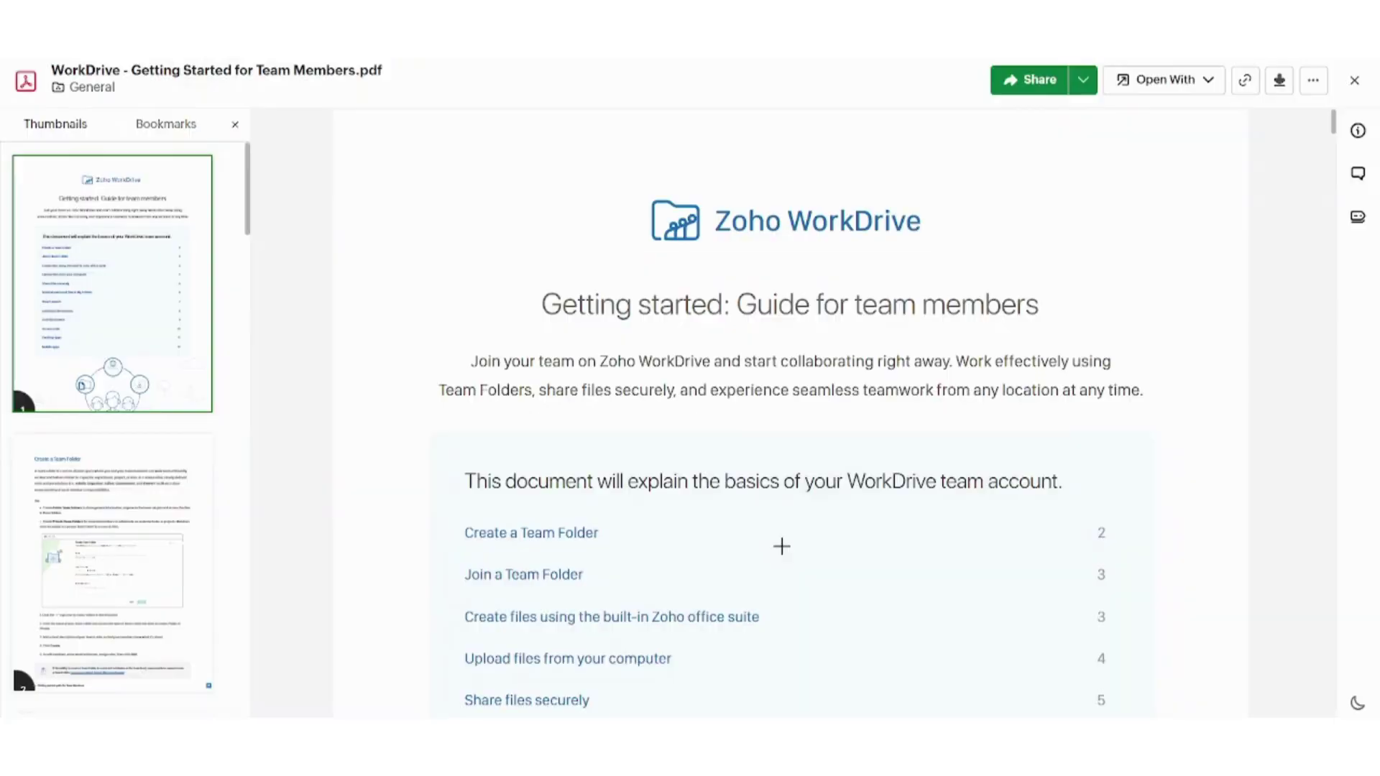
Add the Getting Started PDF to Favorites and confirm the menu now offers Remove from Favorites
left_click(1313, 81)
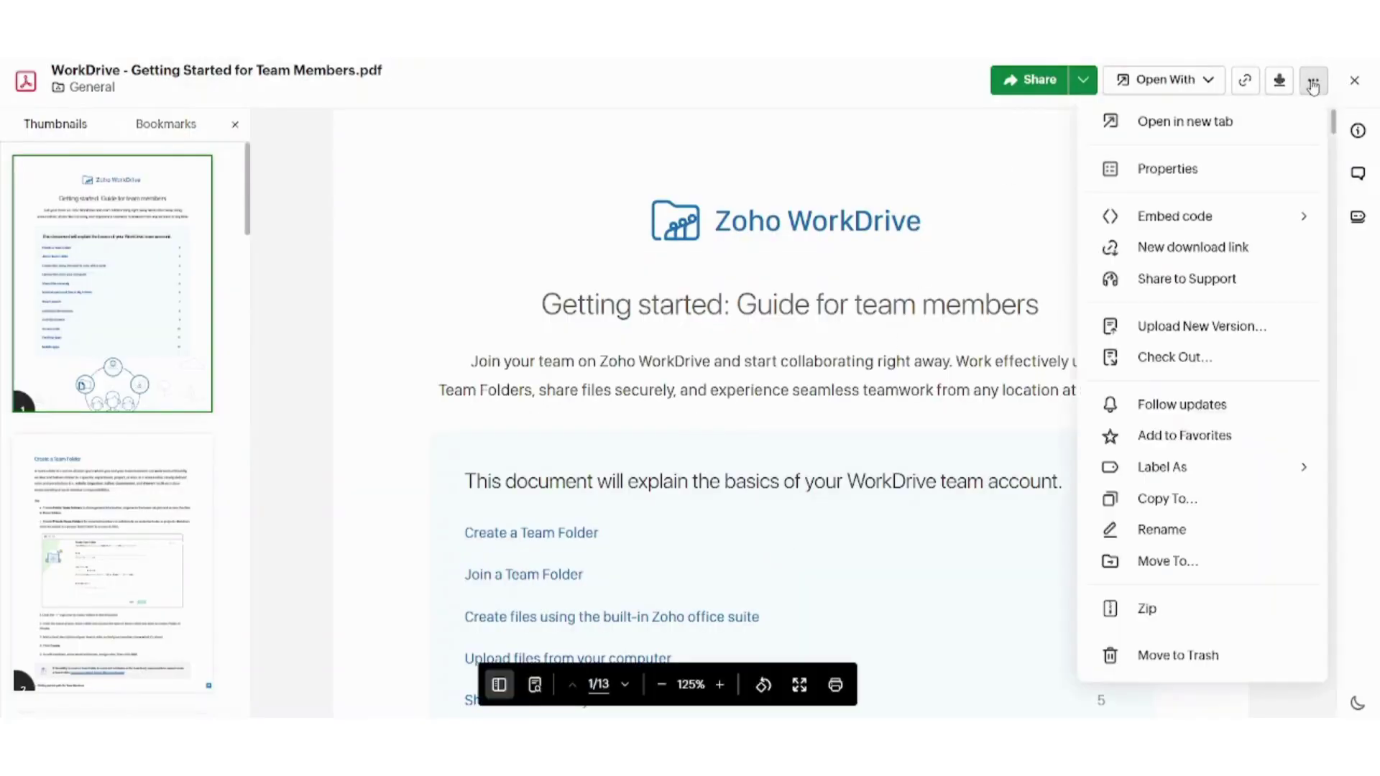
left_click(1209, 437)
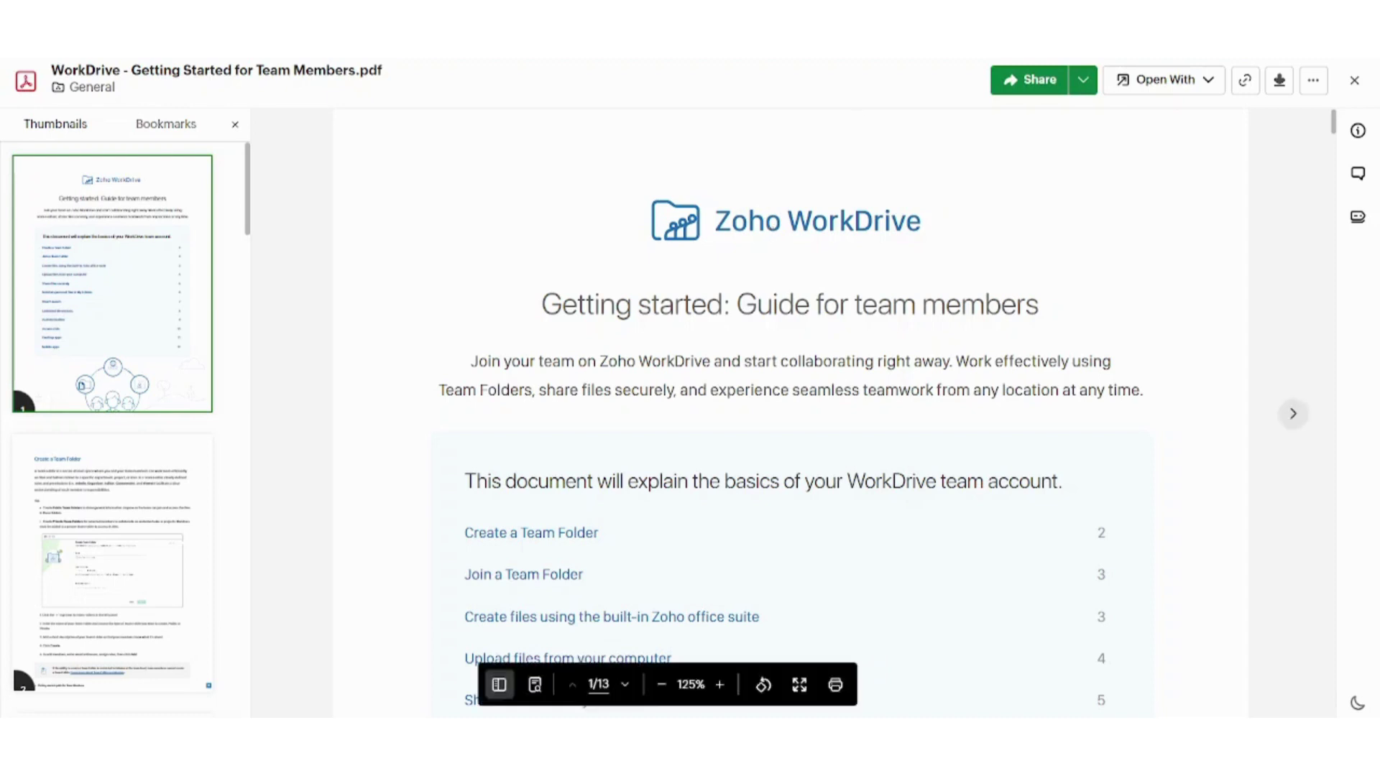
left_click(1312, 81)
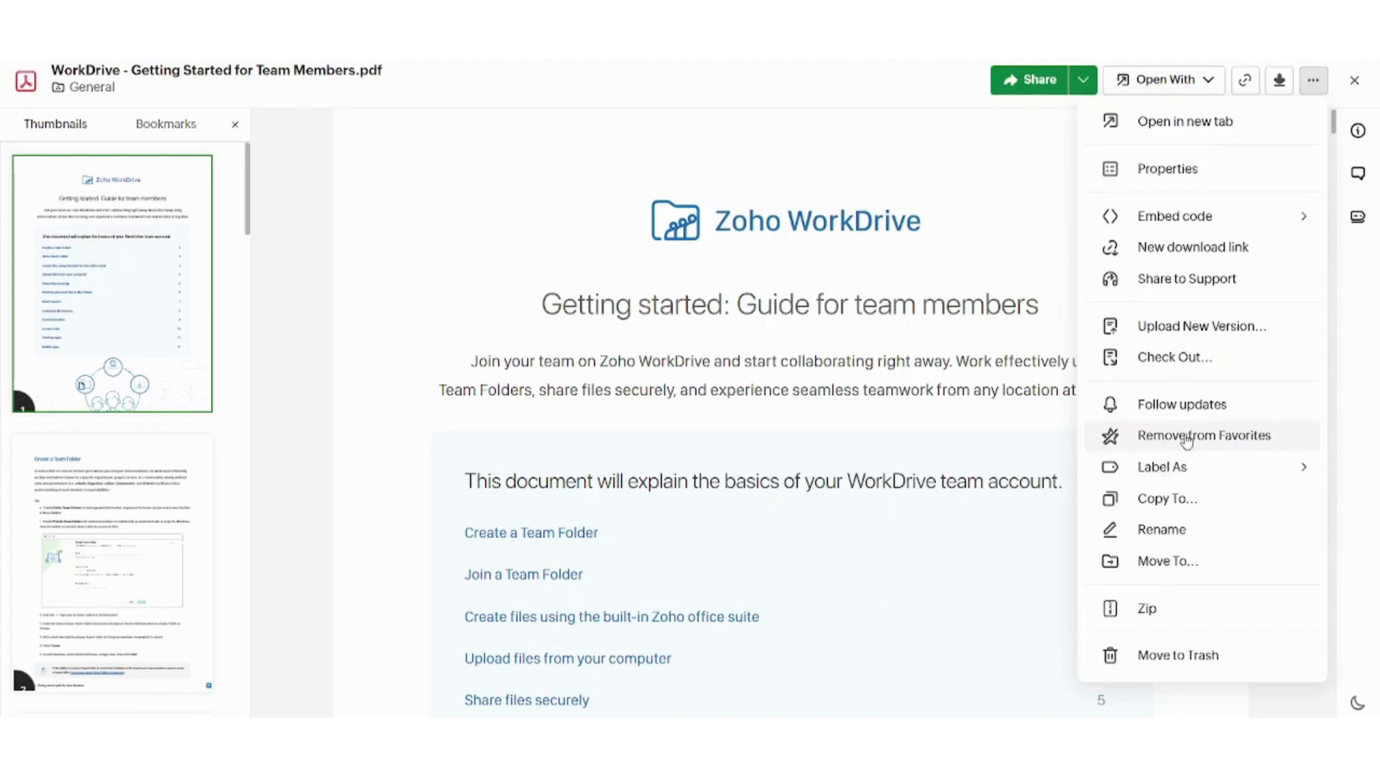
Create a new red label named 'High Priority', correcting its spelling, and apply it to the Getting Started PDF
mouse_move(1168, 471)
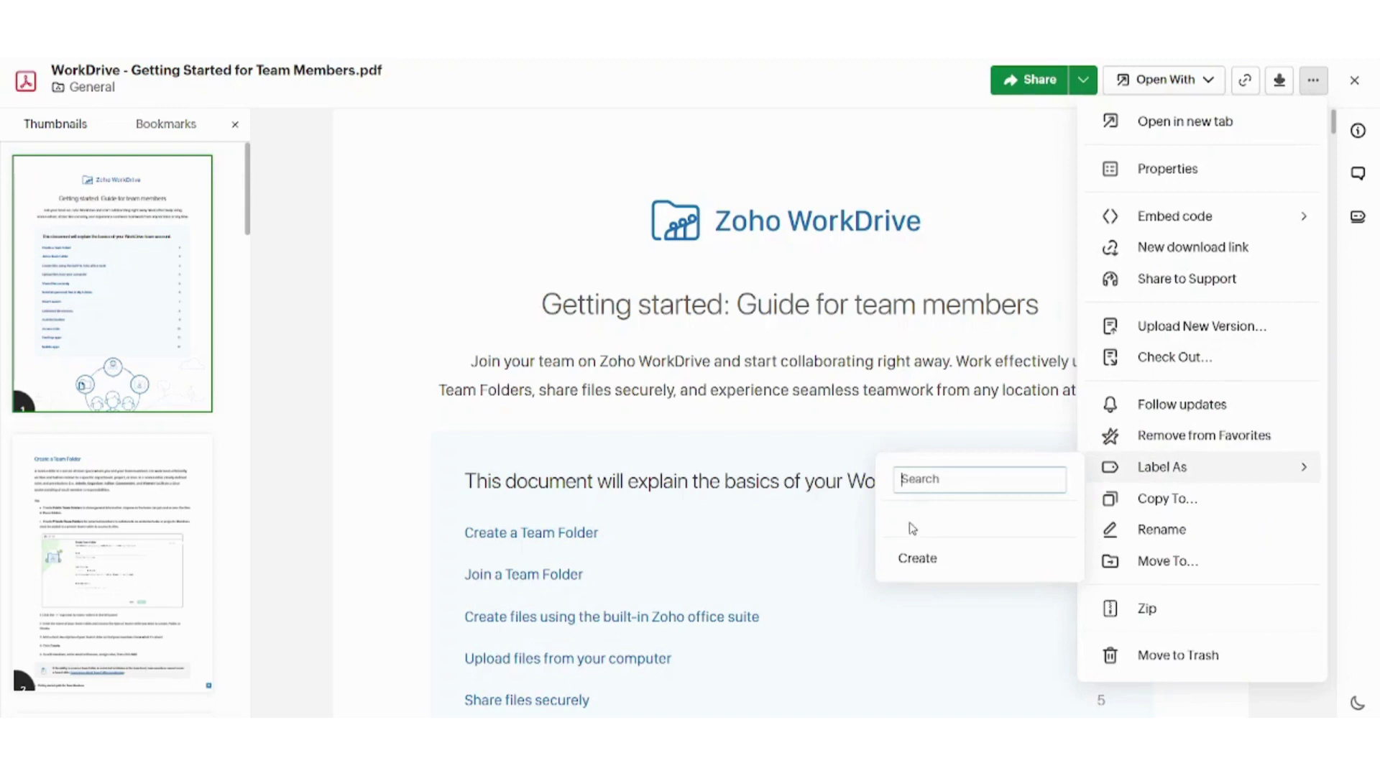
left_click(913, 560)
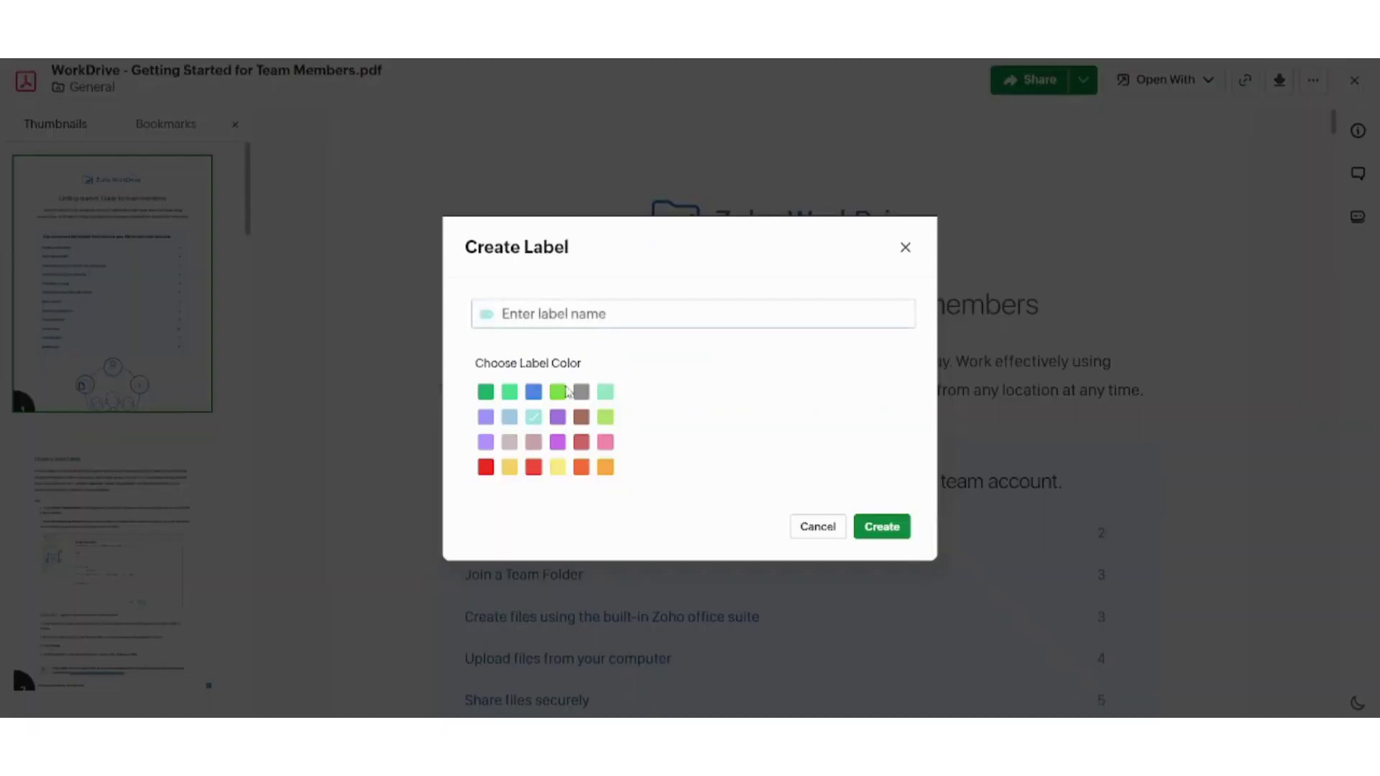
left_click(534, 468)
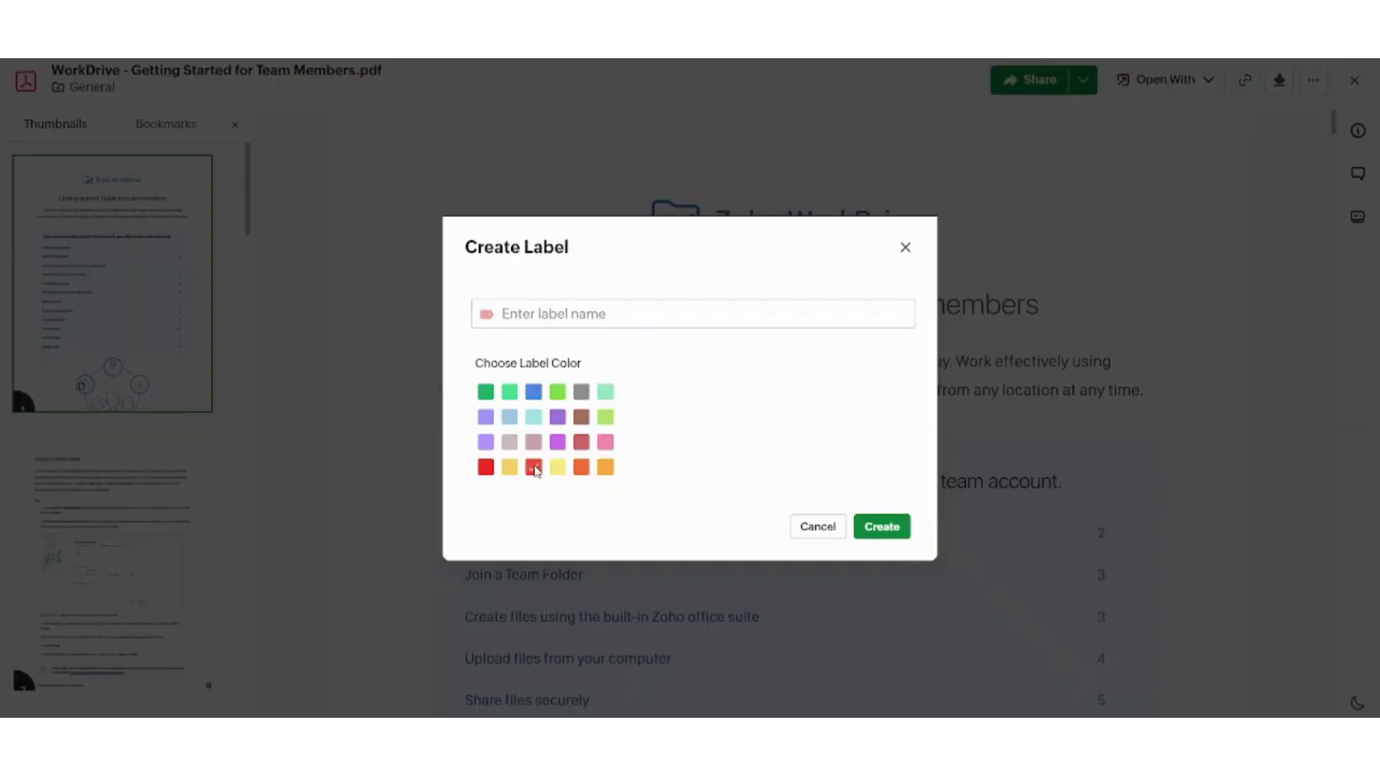
left_click(529, 315)
type("High Proi")
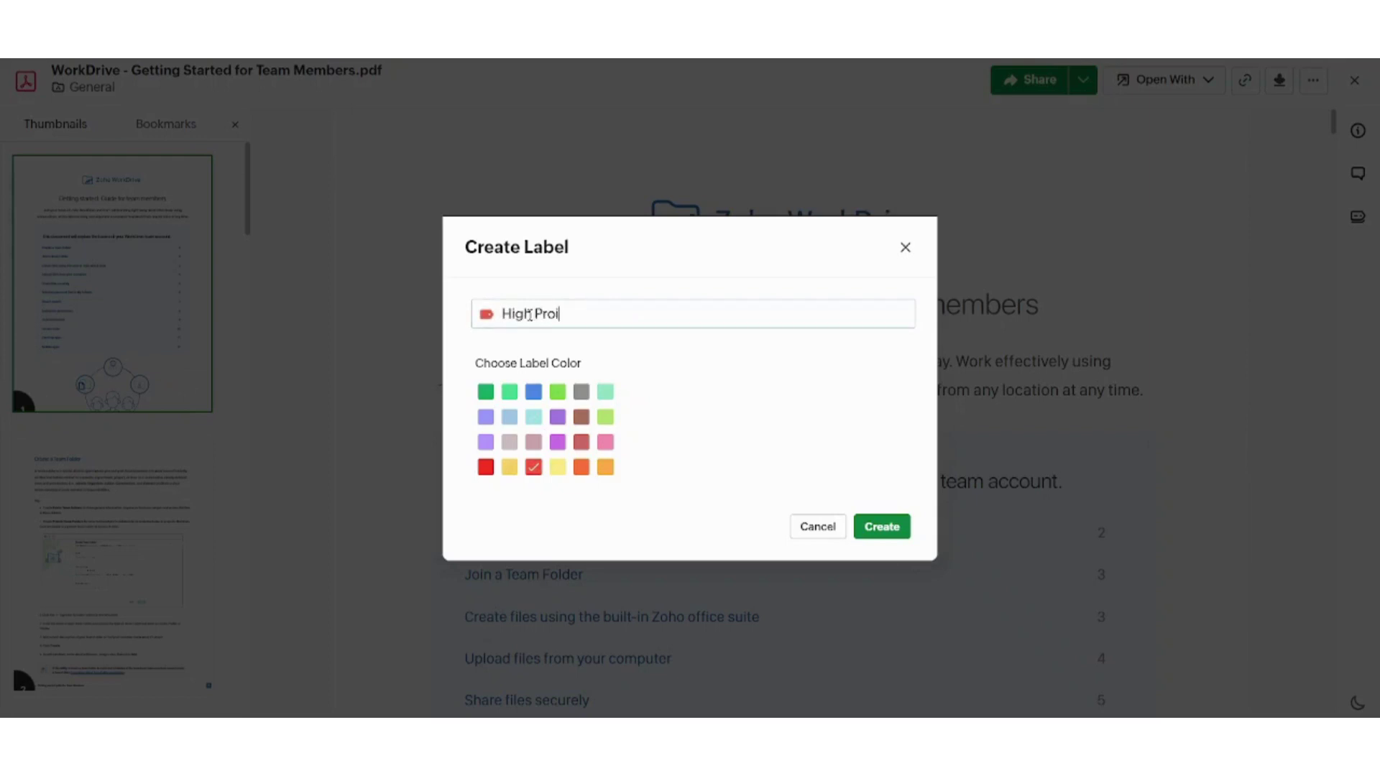
key("BackSpace")
type("rity")
right_click(568, 316)
left_click(596, 323)
left_click(880, 529)
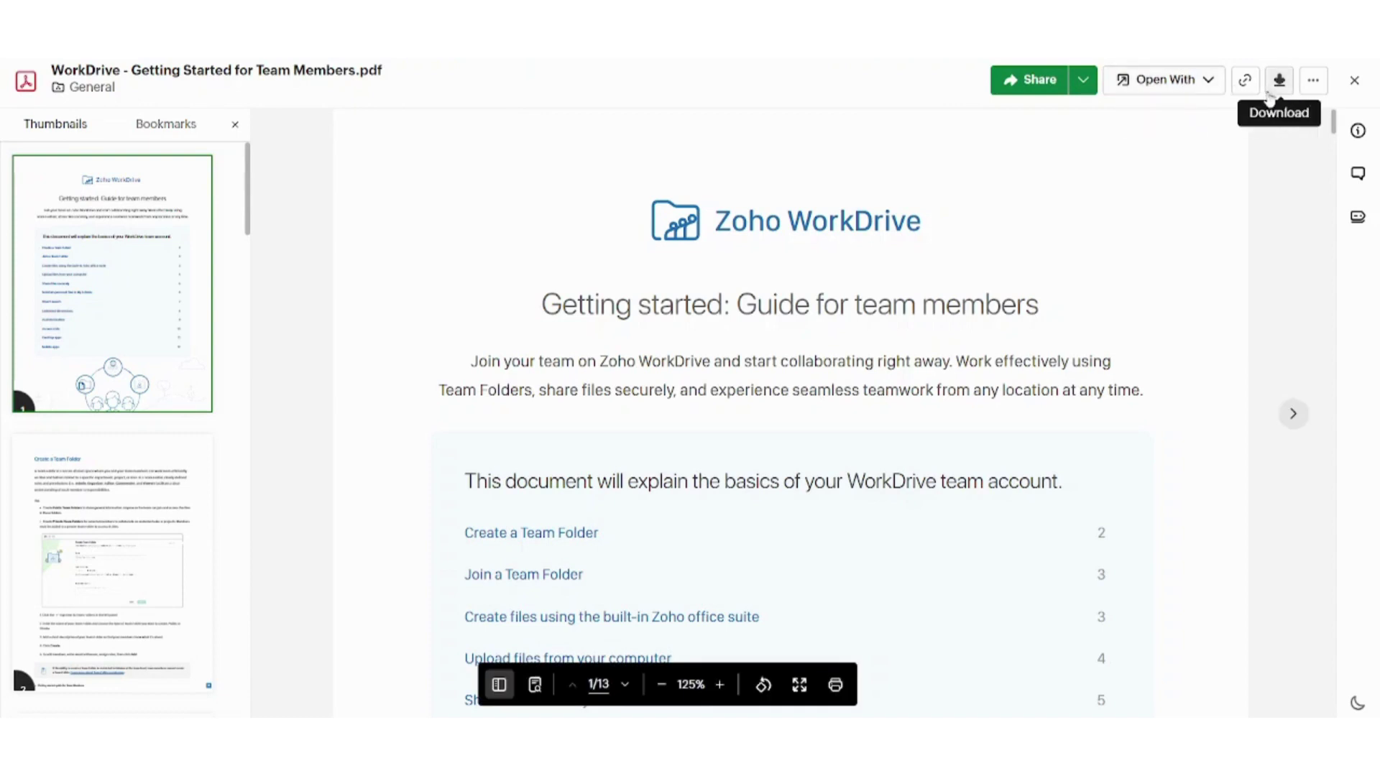
left_click(1313, 80)
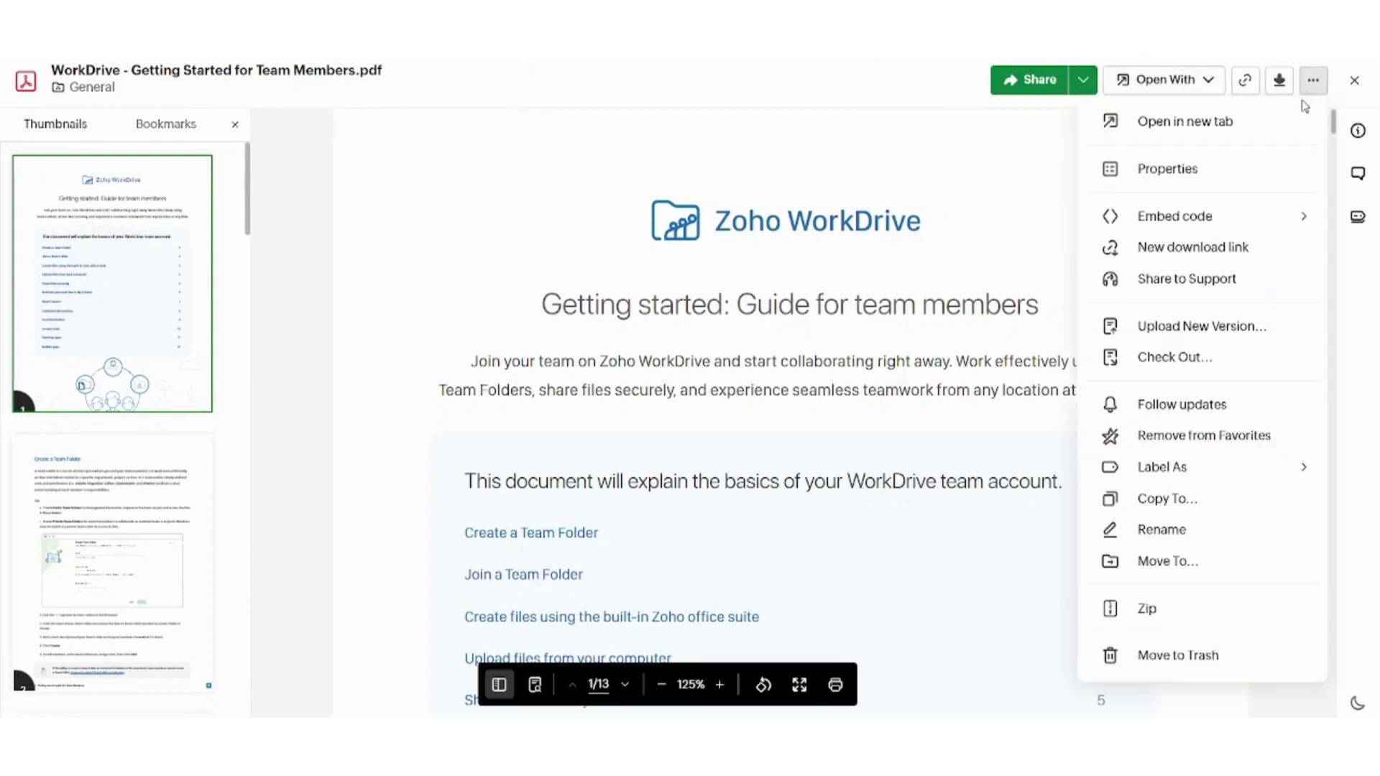
mouse_move(1240, 213)
mouse_move(1118, 471)
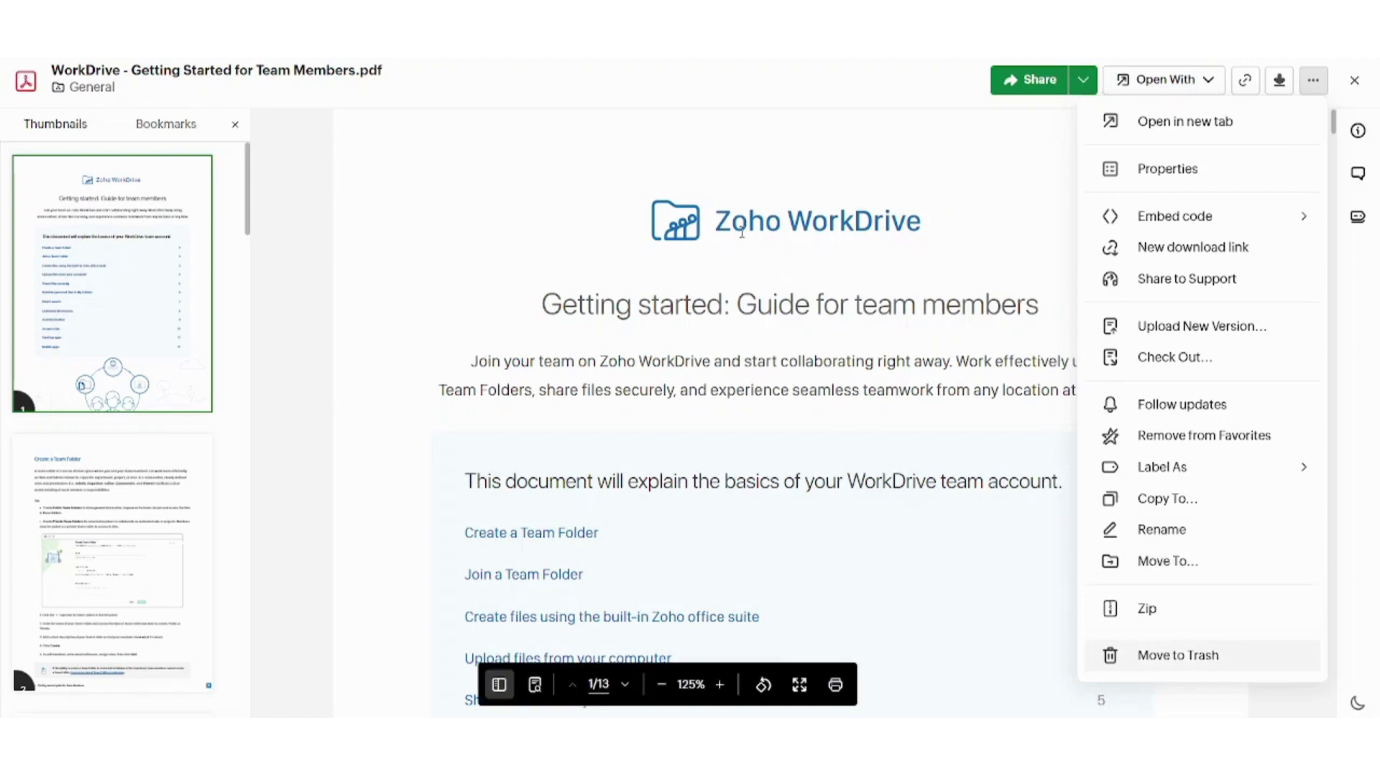
left_click(731, 207)
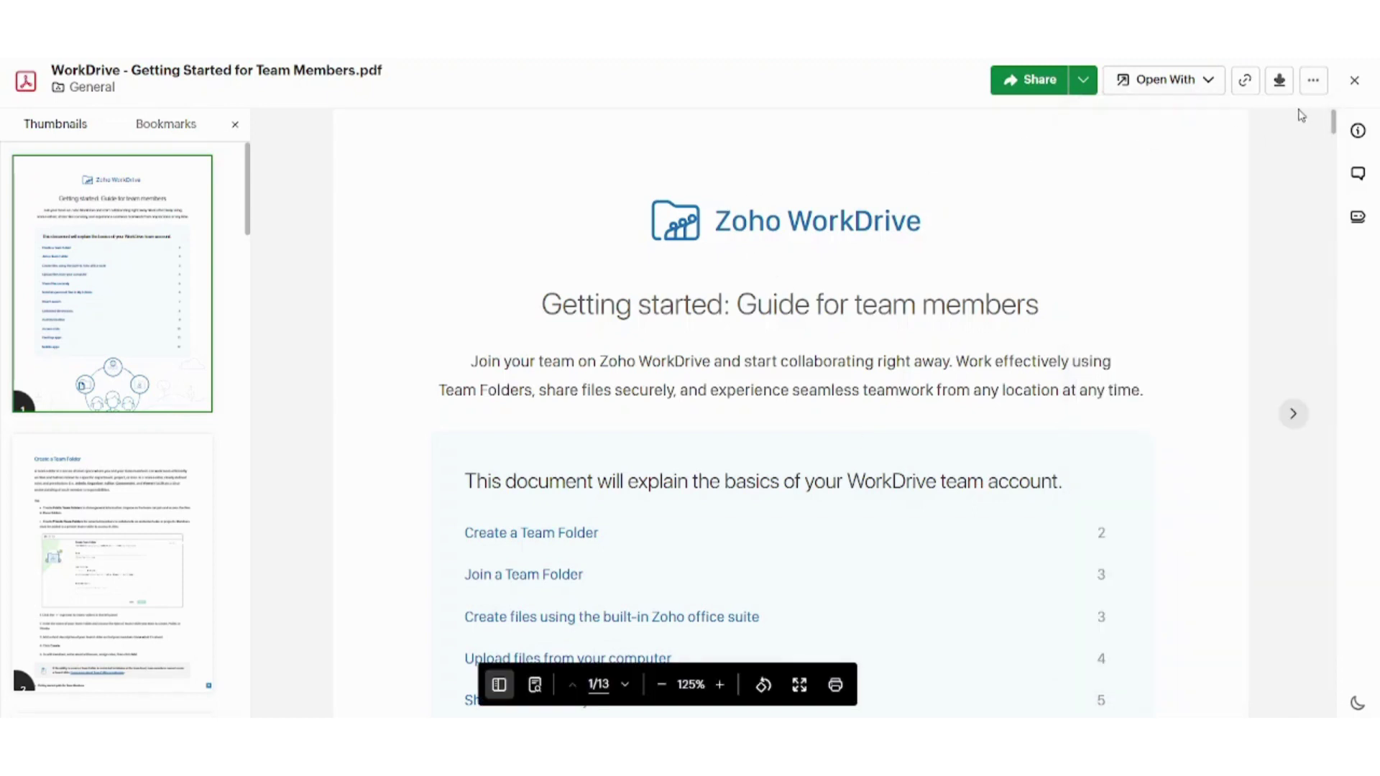